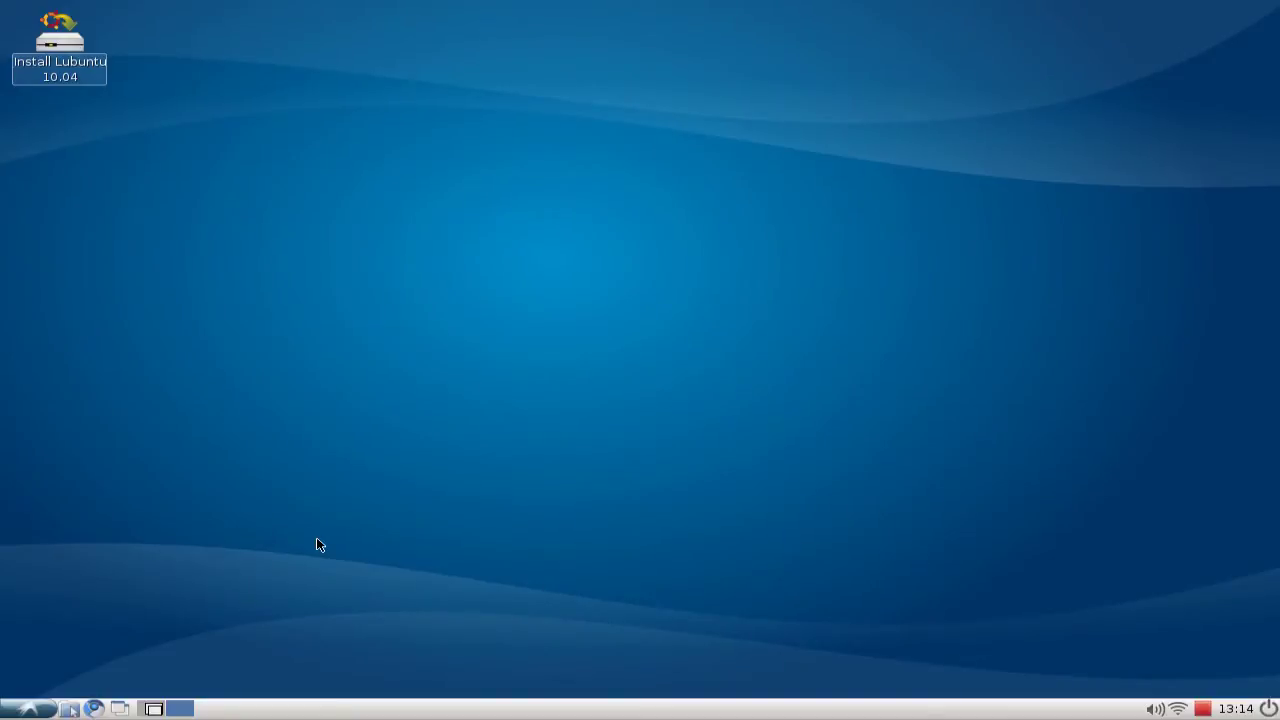
Step: Open the Software Sources settings and show the list of third-party repositories
click(33, 711)
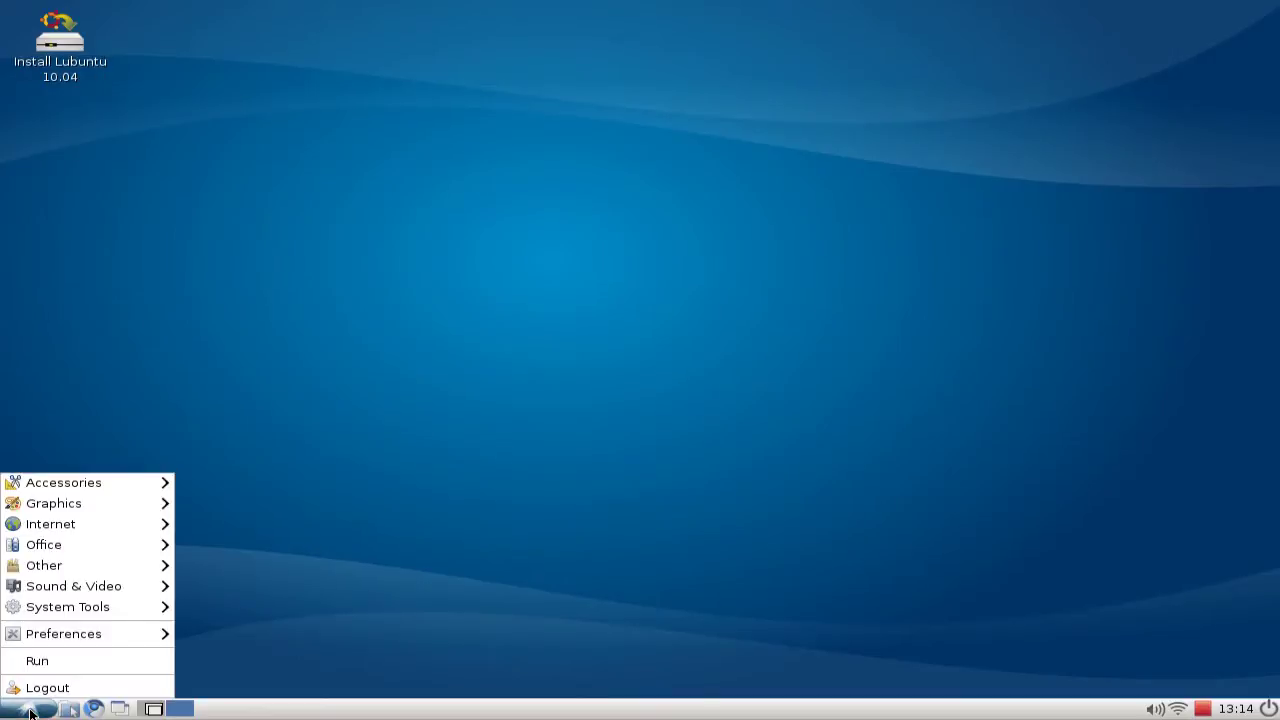
mouse_move(120, 636)
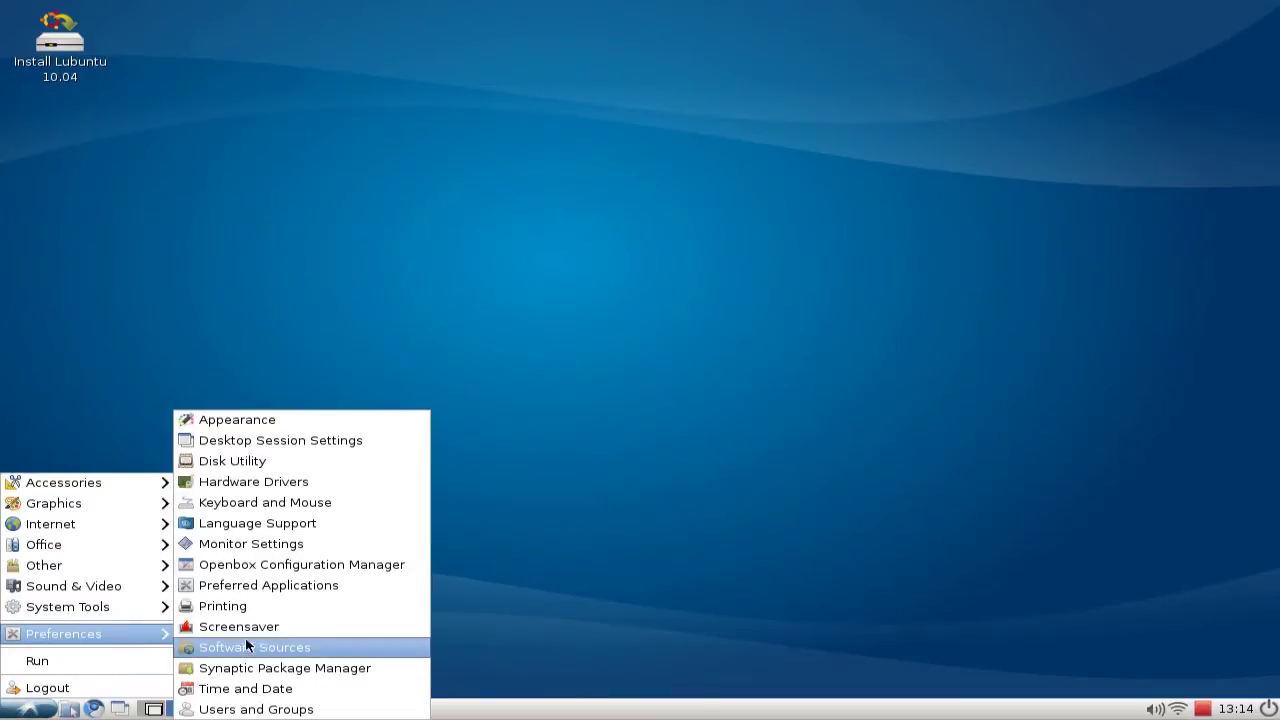
click(277, 649)
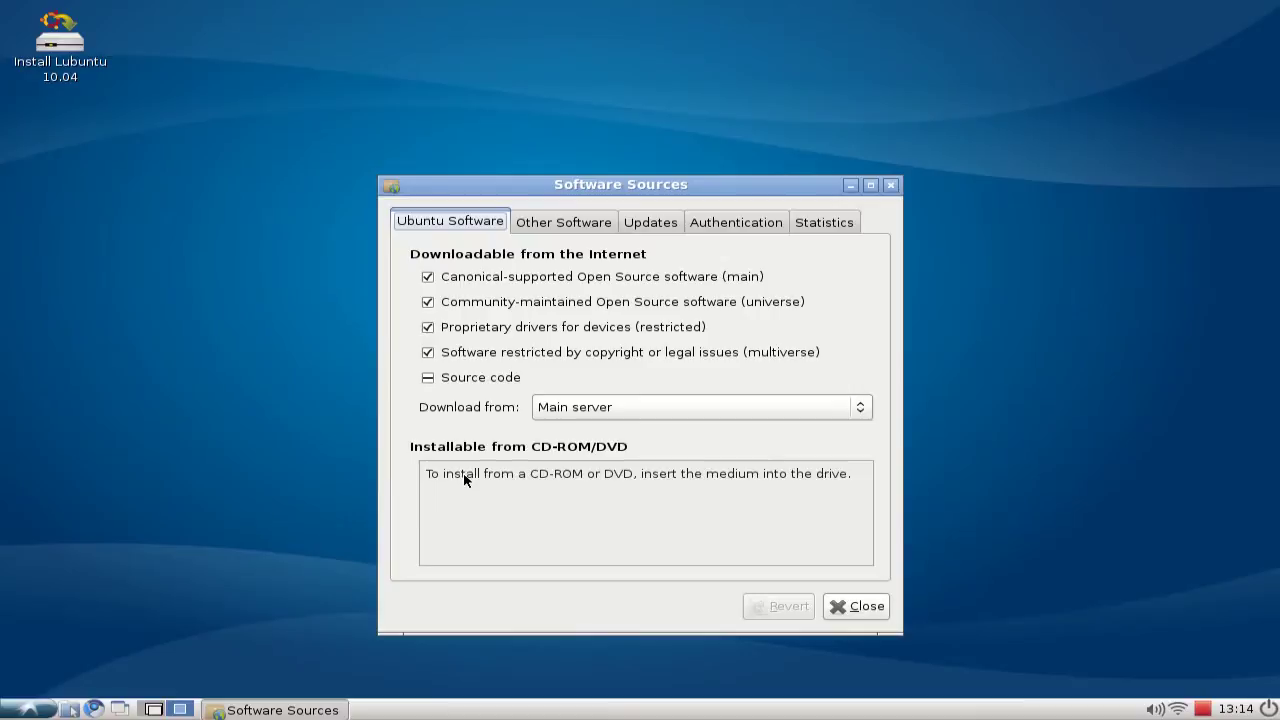
click(567, 221)
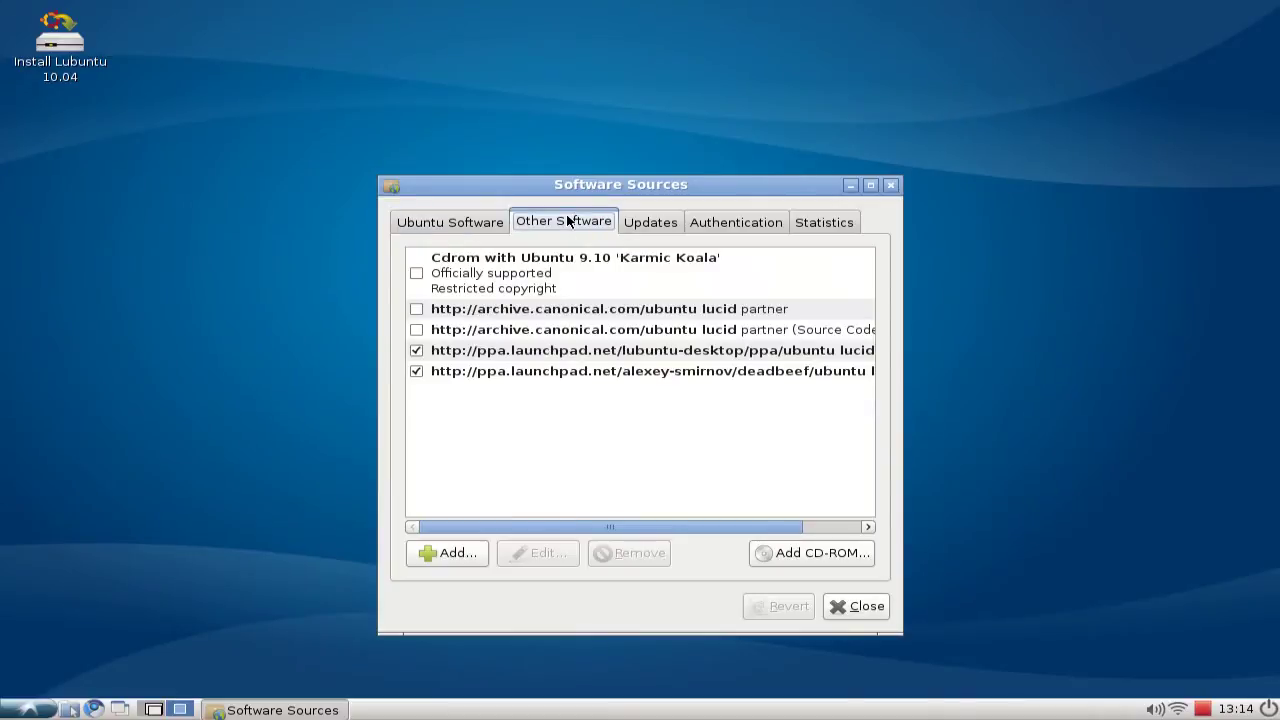
Step: Inspect the full URI of the deadbeef PPA in its source details, leaving the entry unmodified
click(550, 378)
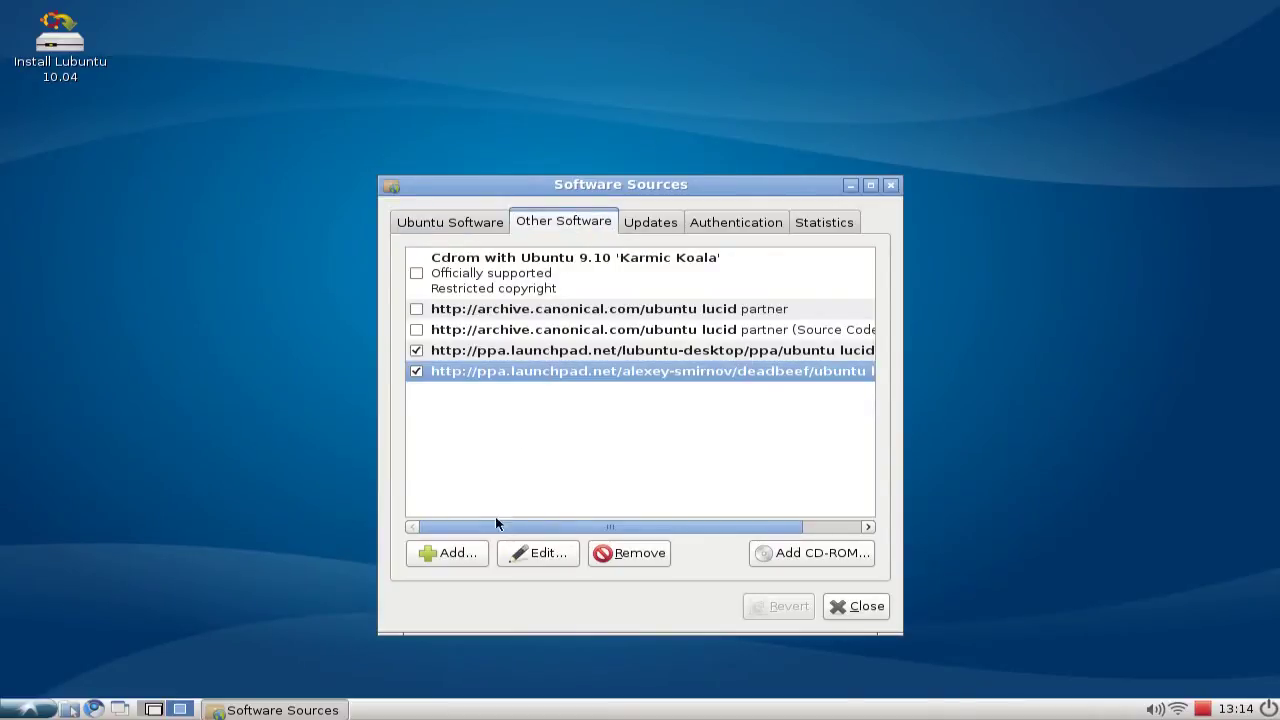
click(530, 553)
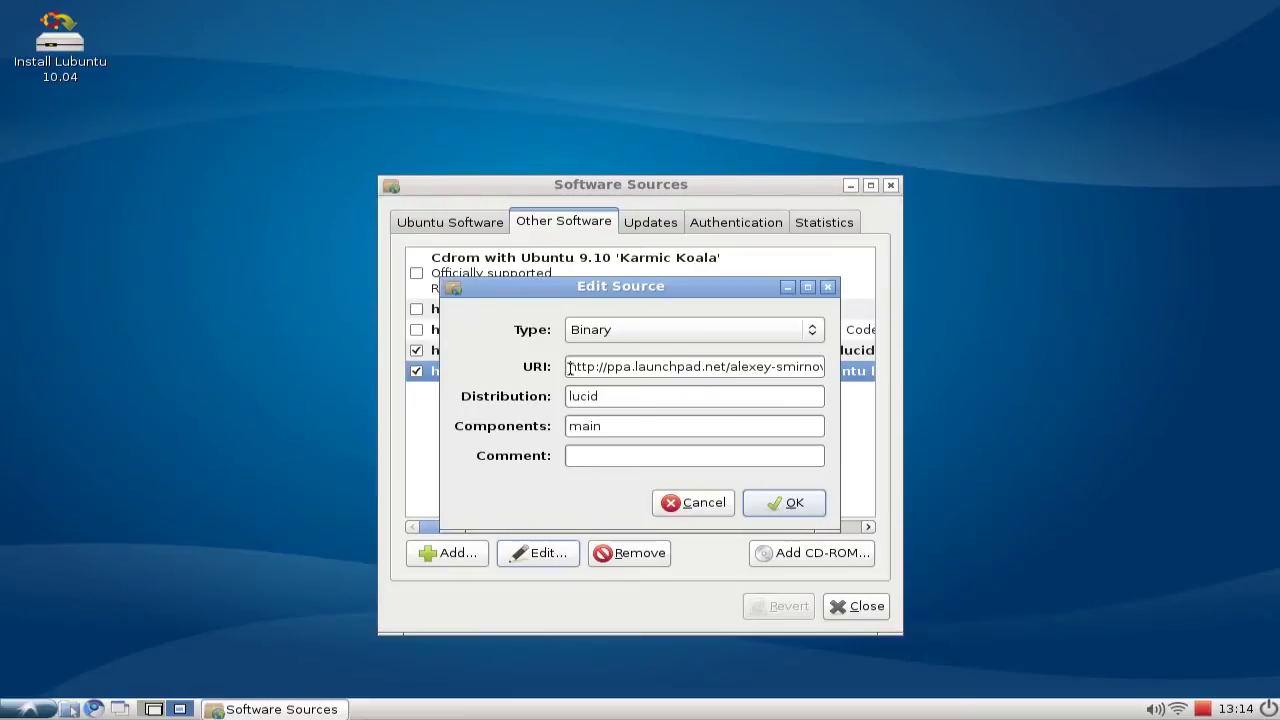
drag(569, 368, 850, 371)
click(793, 367)
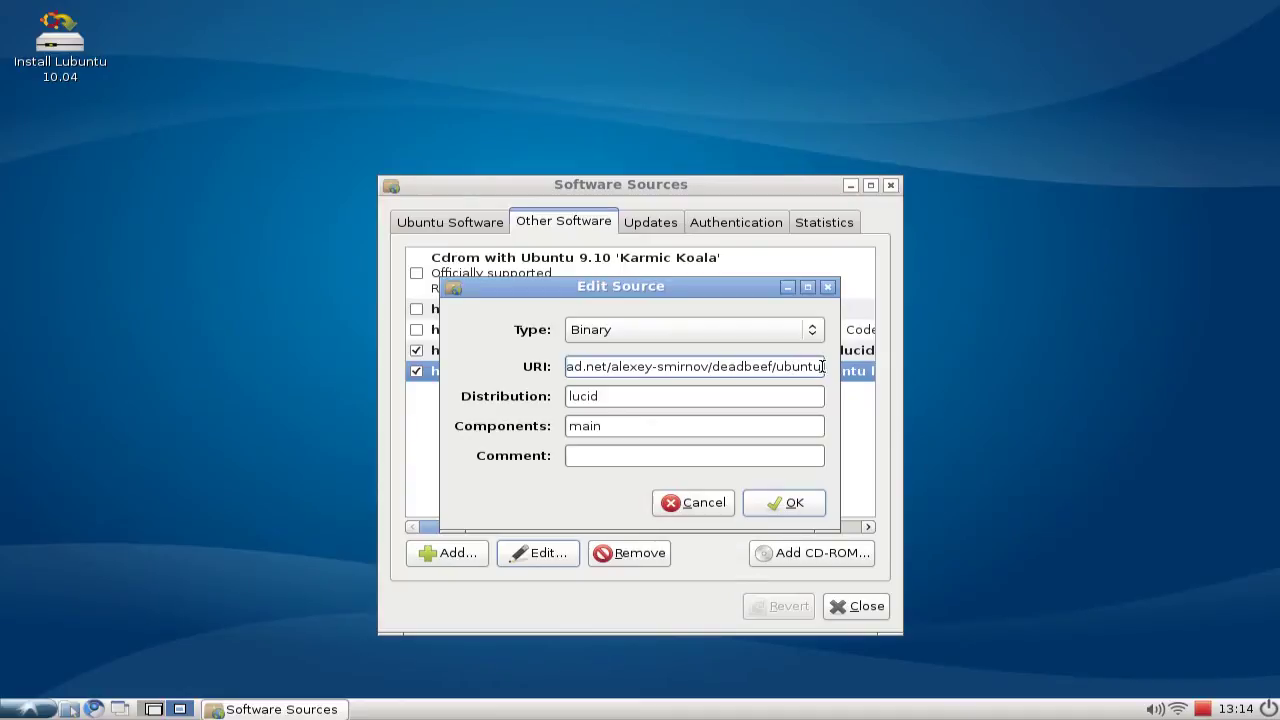
drag(822, 367, 545, 367)
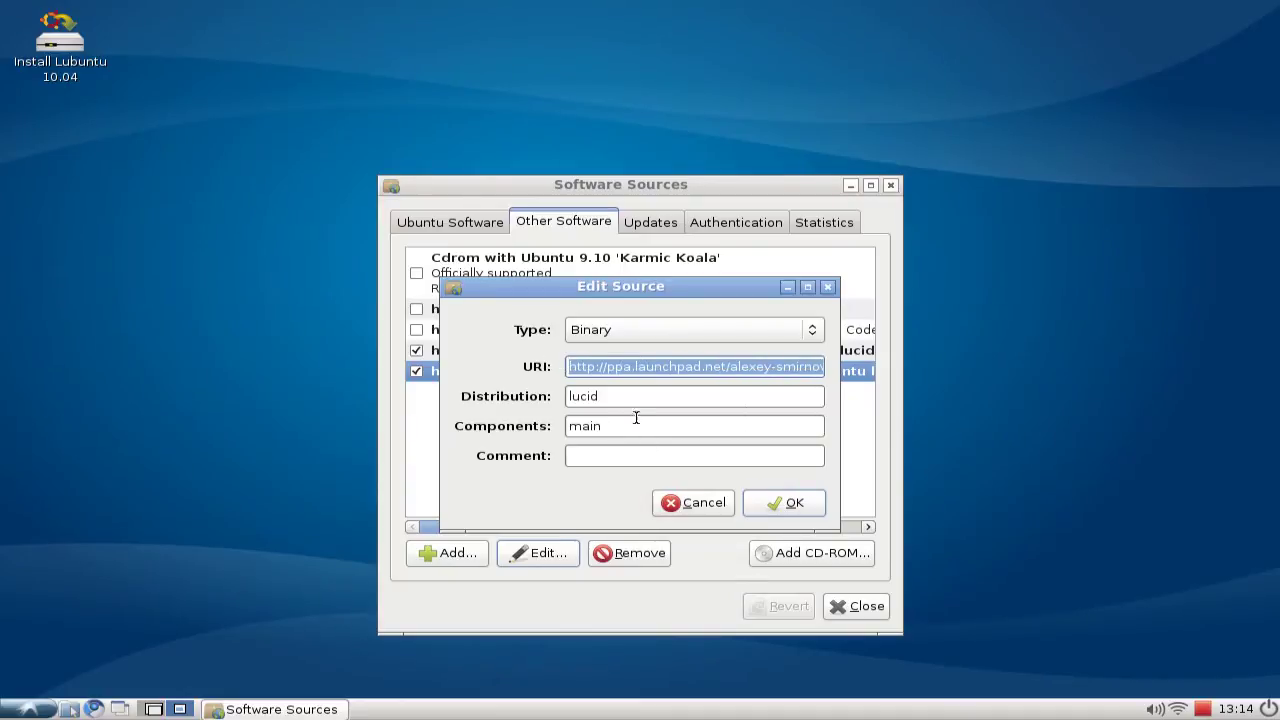
click(674, 503)
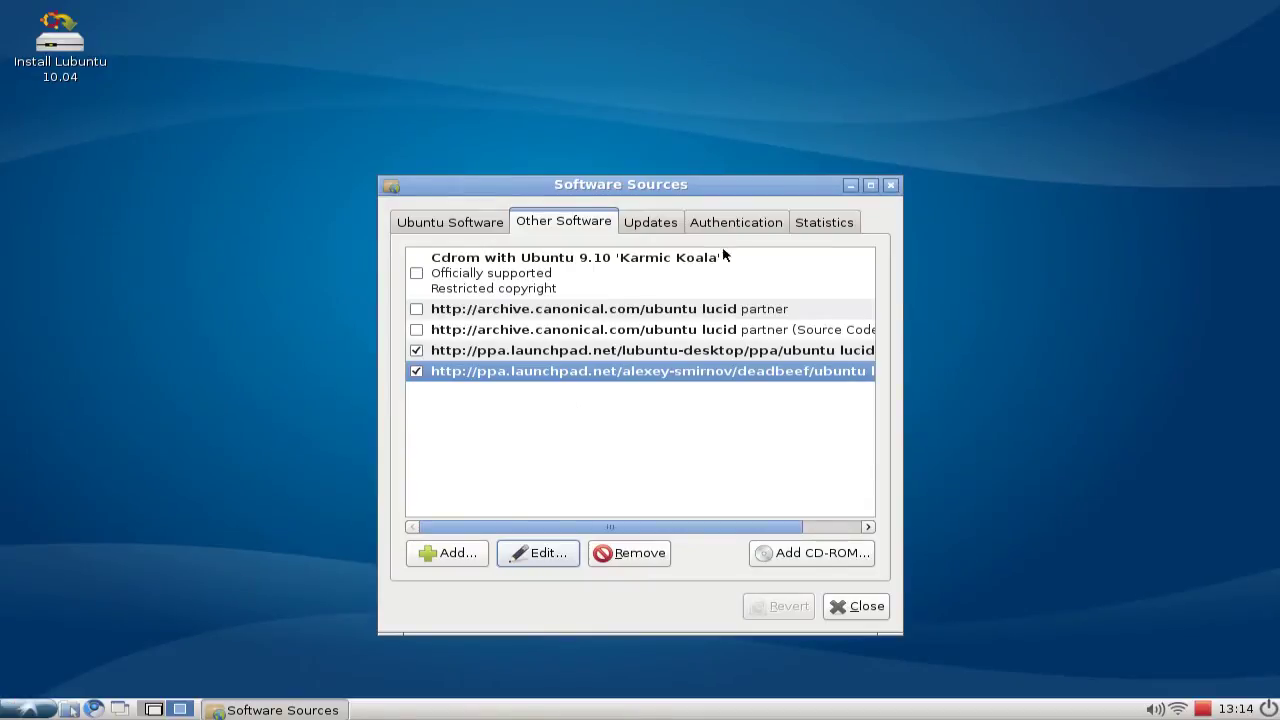
Step: Review the signing keys of the trusted software providers, close Software Sources and return to the empty second desktop
click(737, 225)
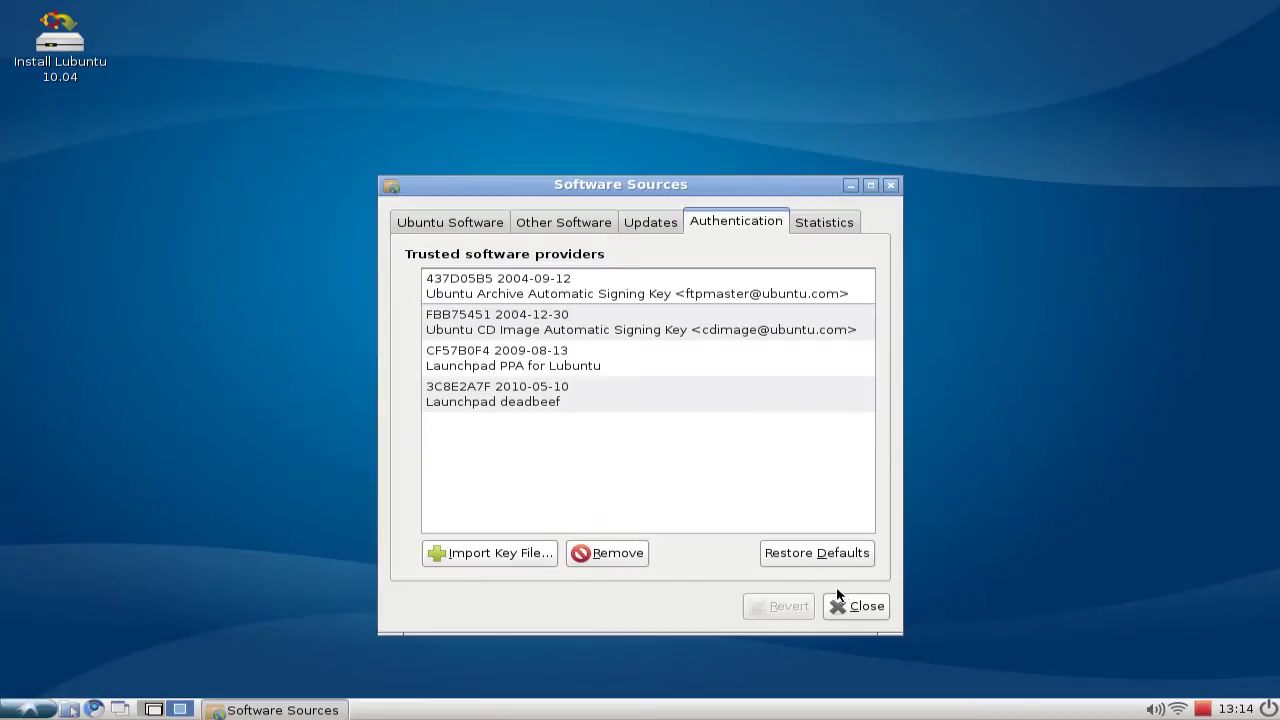
click(849, 610)
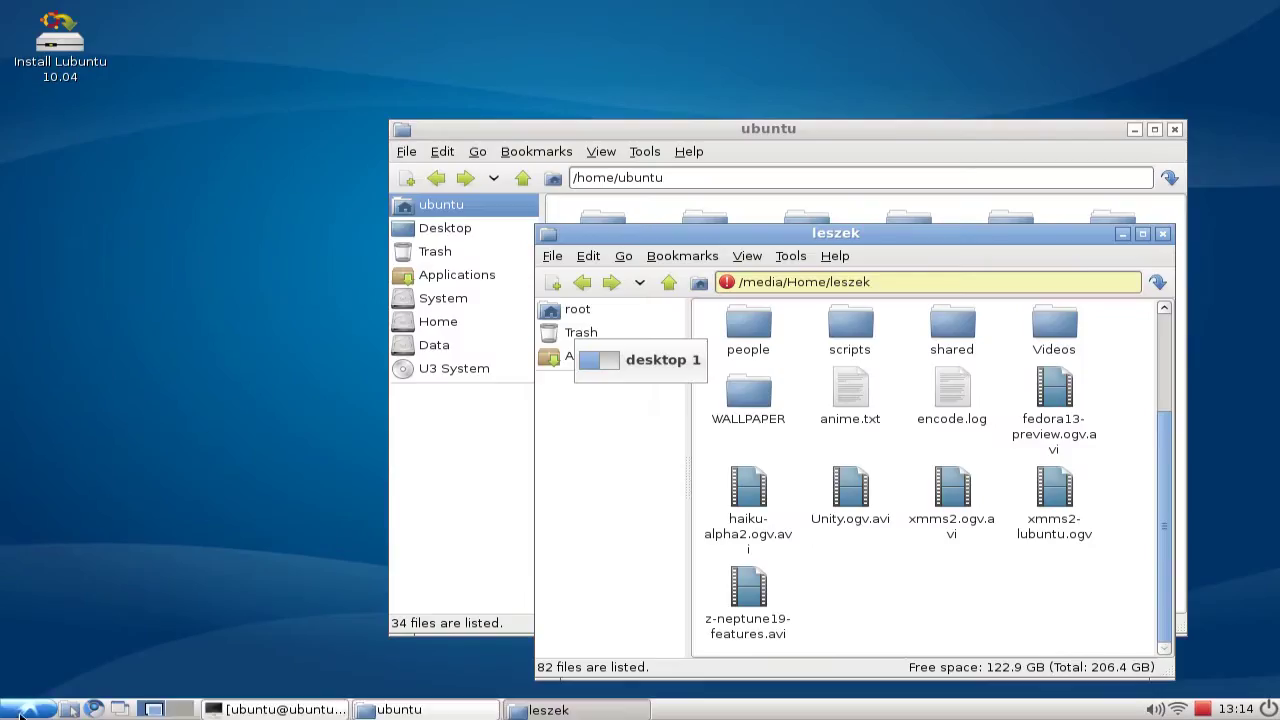
click(183, 711)
Step: Open Synaptic Package Manager, search the packages for deadbeef, and close it after checking their installation status
click(28, 709)
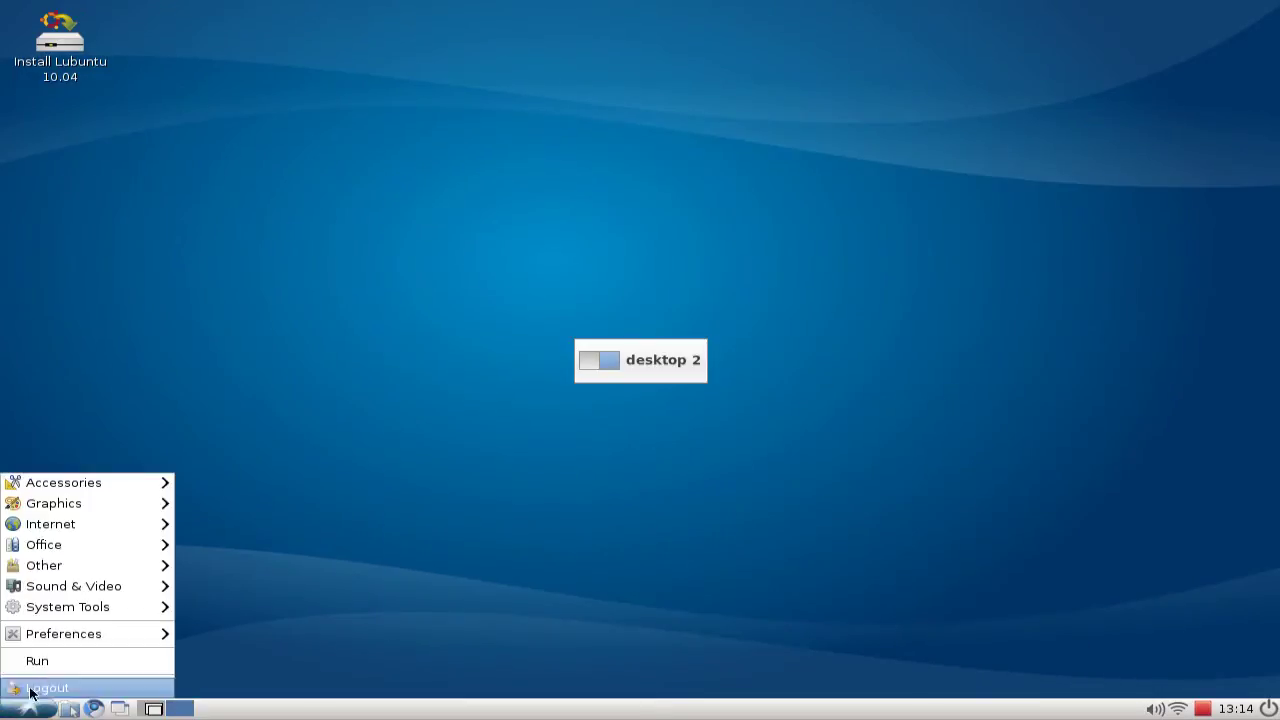
mouse_move(140, 634)
click(279, 667)
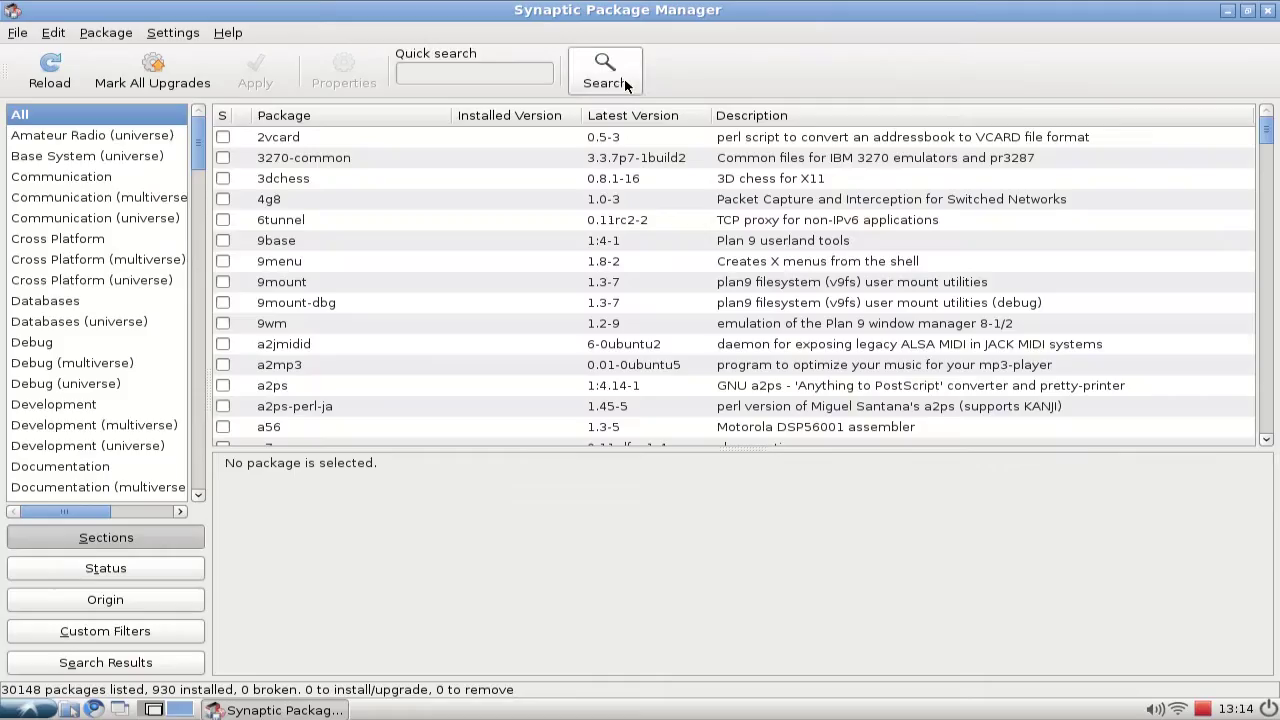
click(623, 77)
text(multimedia)
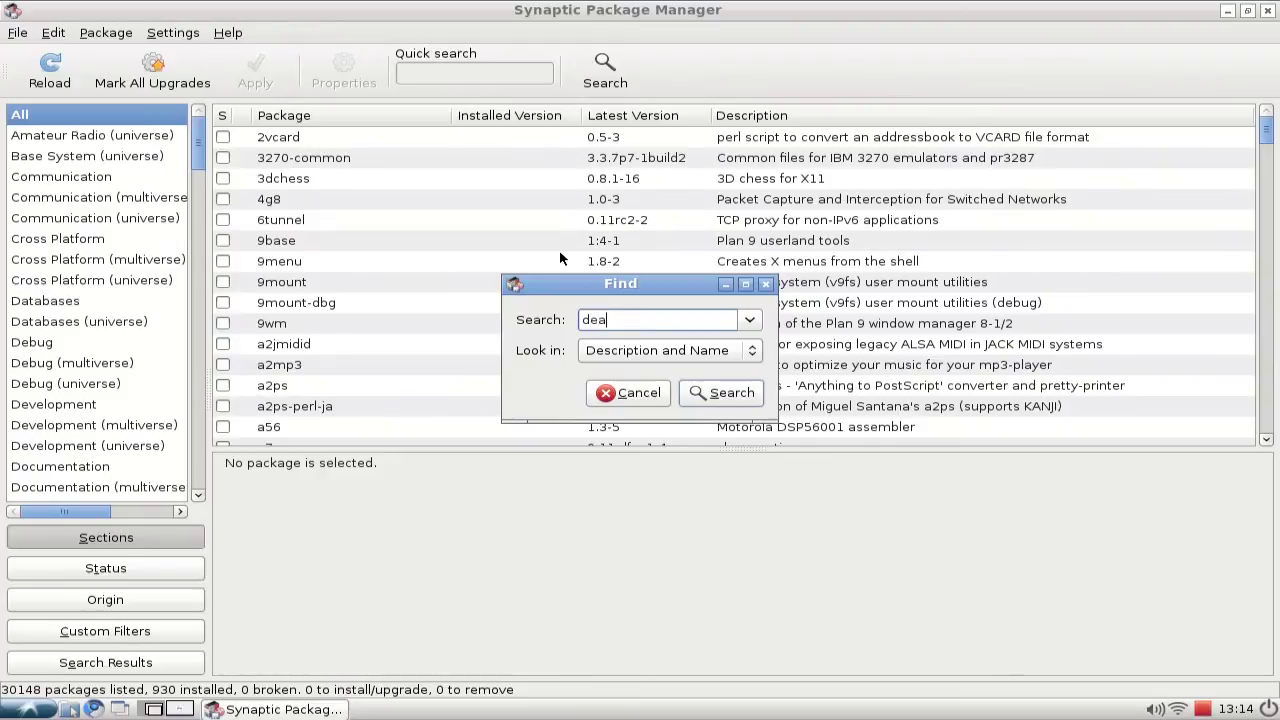
key(Return)
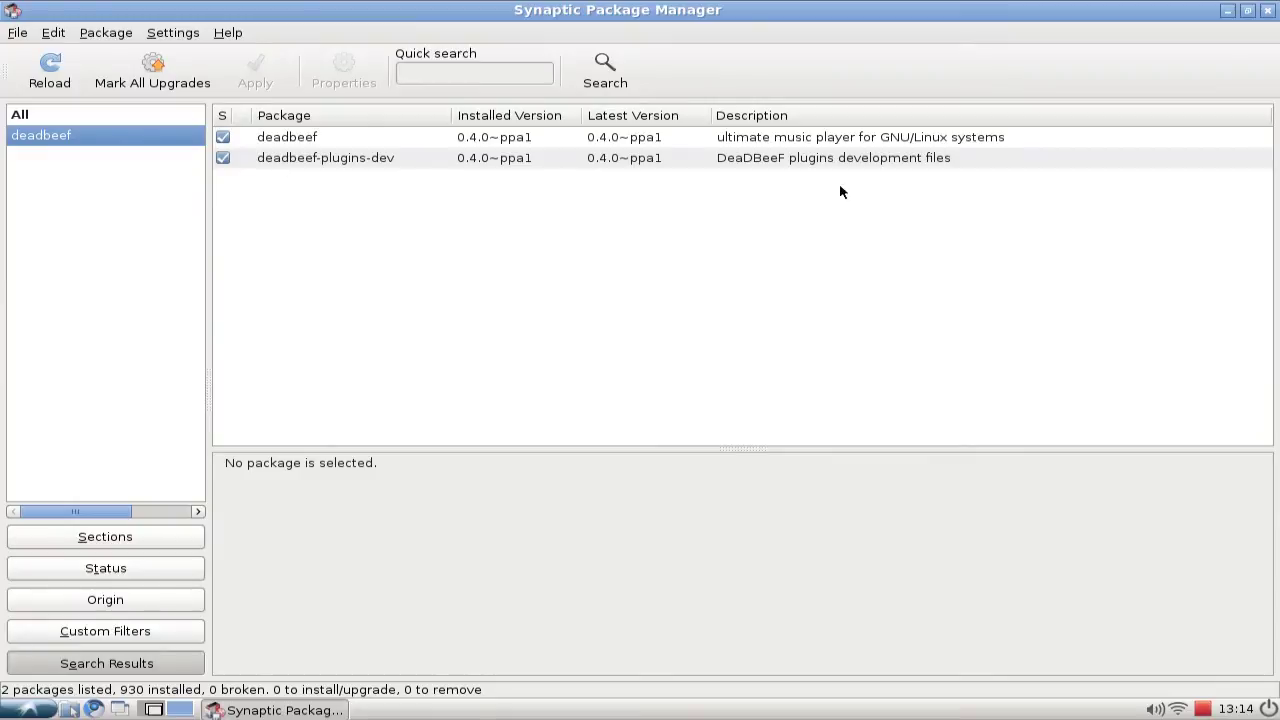
click(1267, 10)
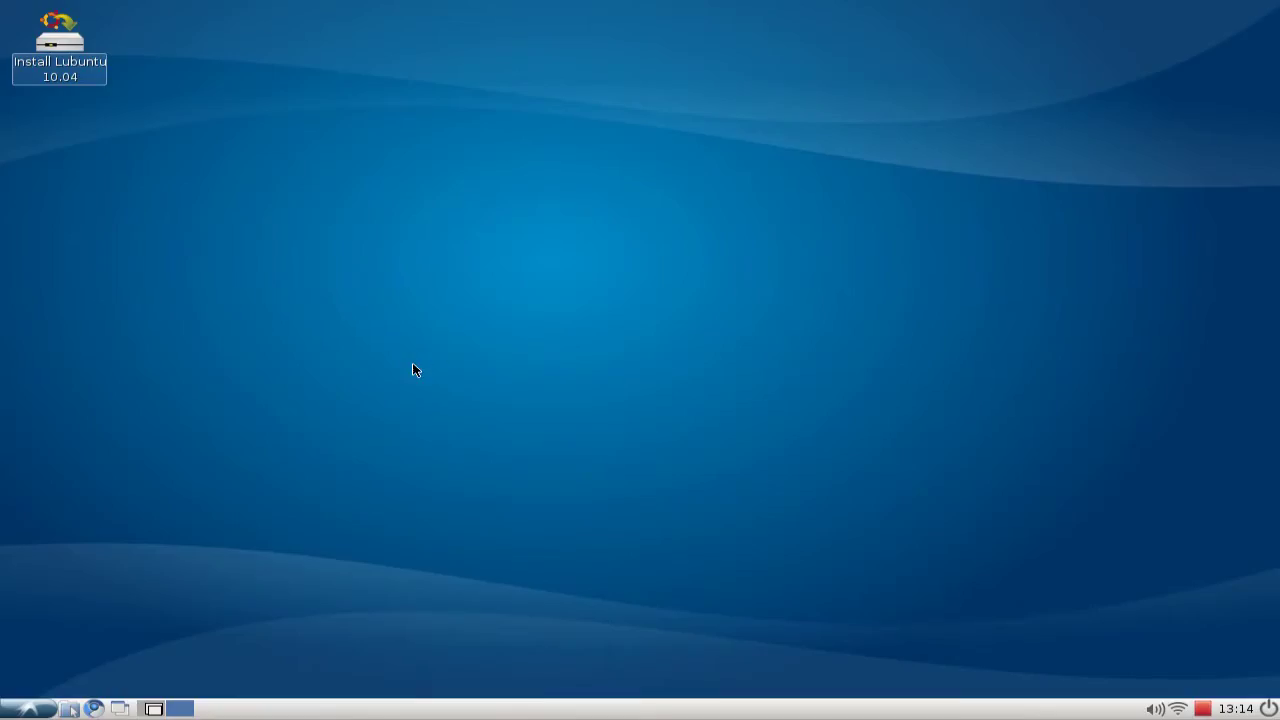
Step: Launch the DeaDBeeF music player and widen the playlist's Playing column until its heading is fully readable
click(28, 708)
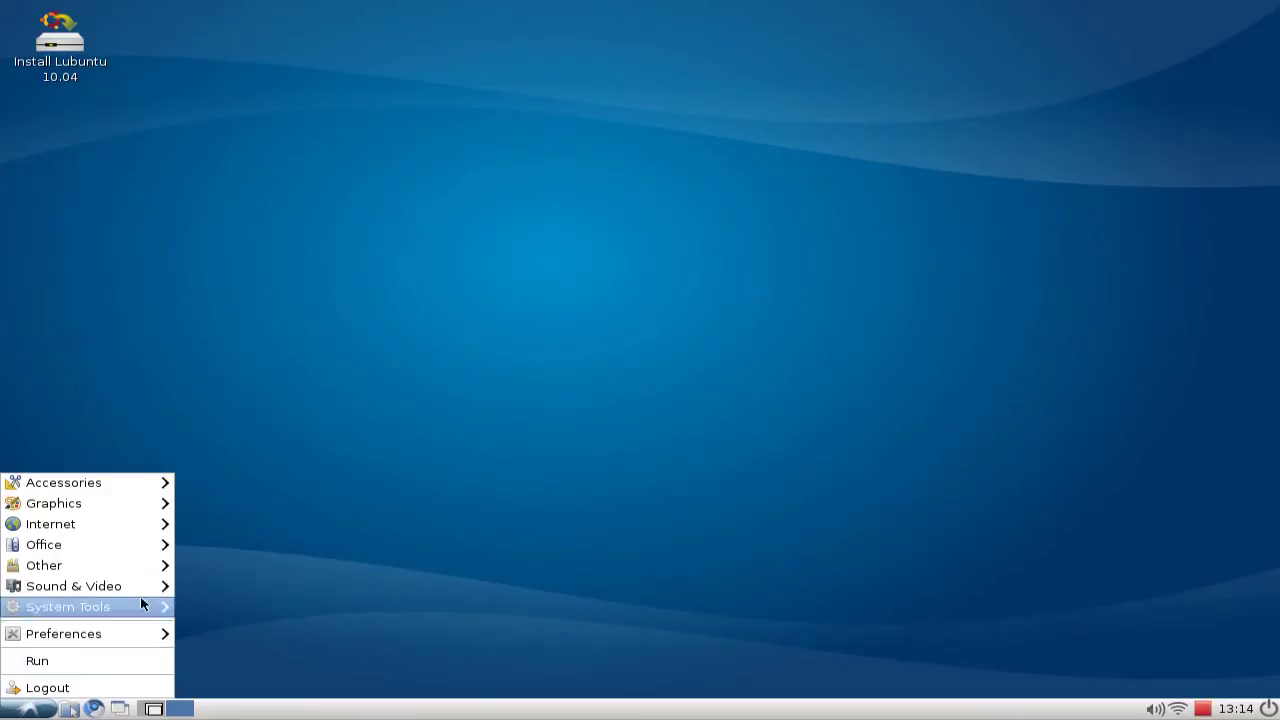
mouse_move(160, 588)
click(256, 629)
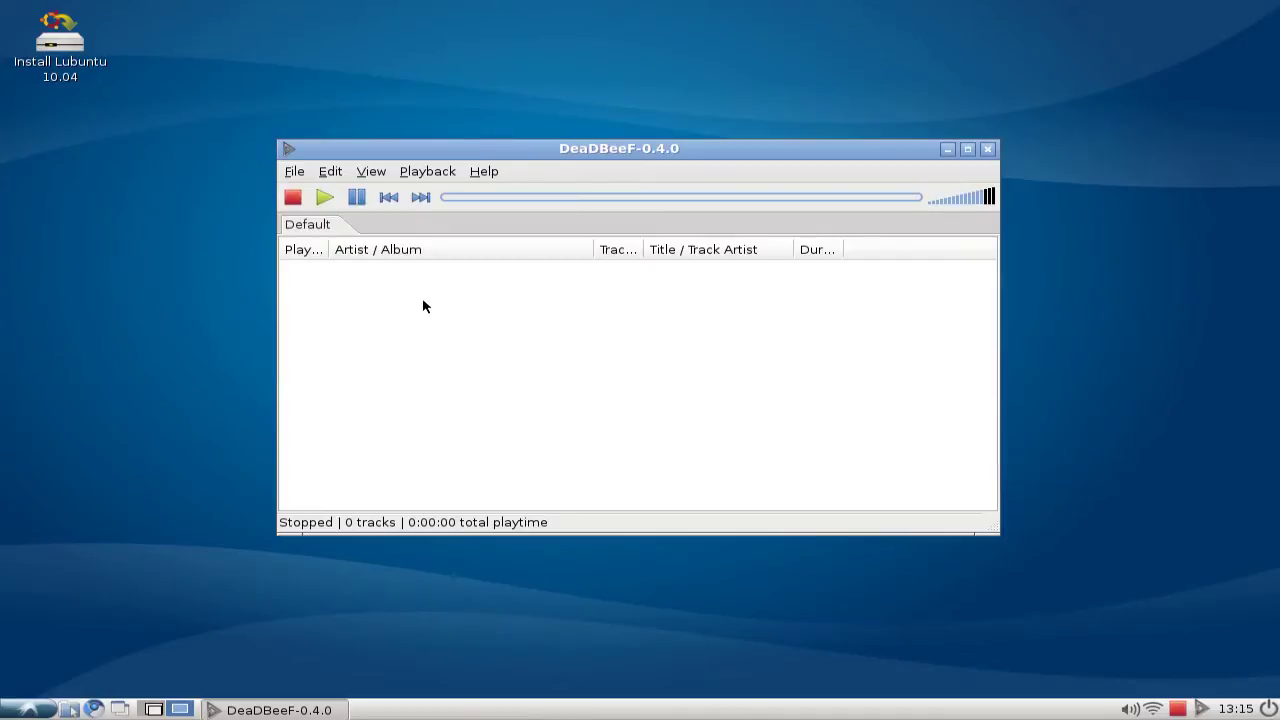
drag(328, 251, 362, 250)
Step: Add the Music folder from the home directory to the Default playlist
click(294, 173)
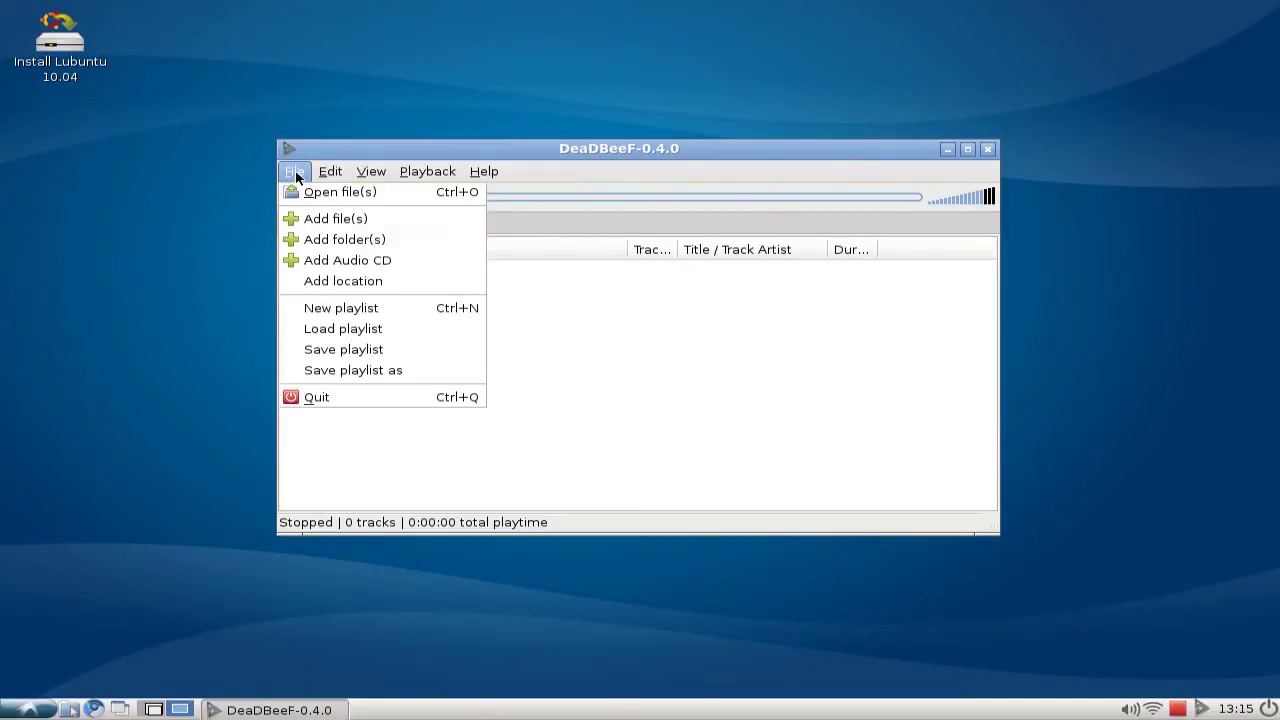
click(322, 241)
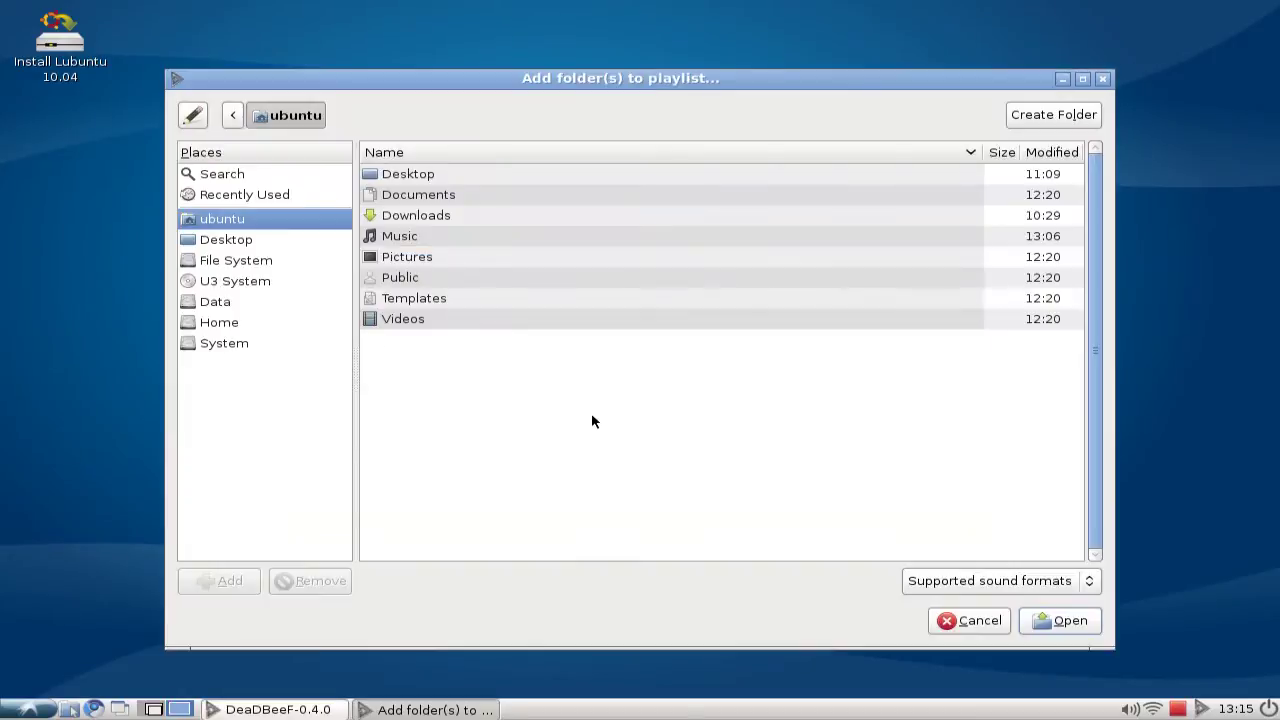
click(426, 238)
click(1060, 620)
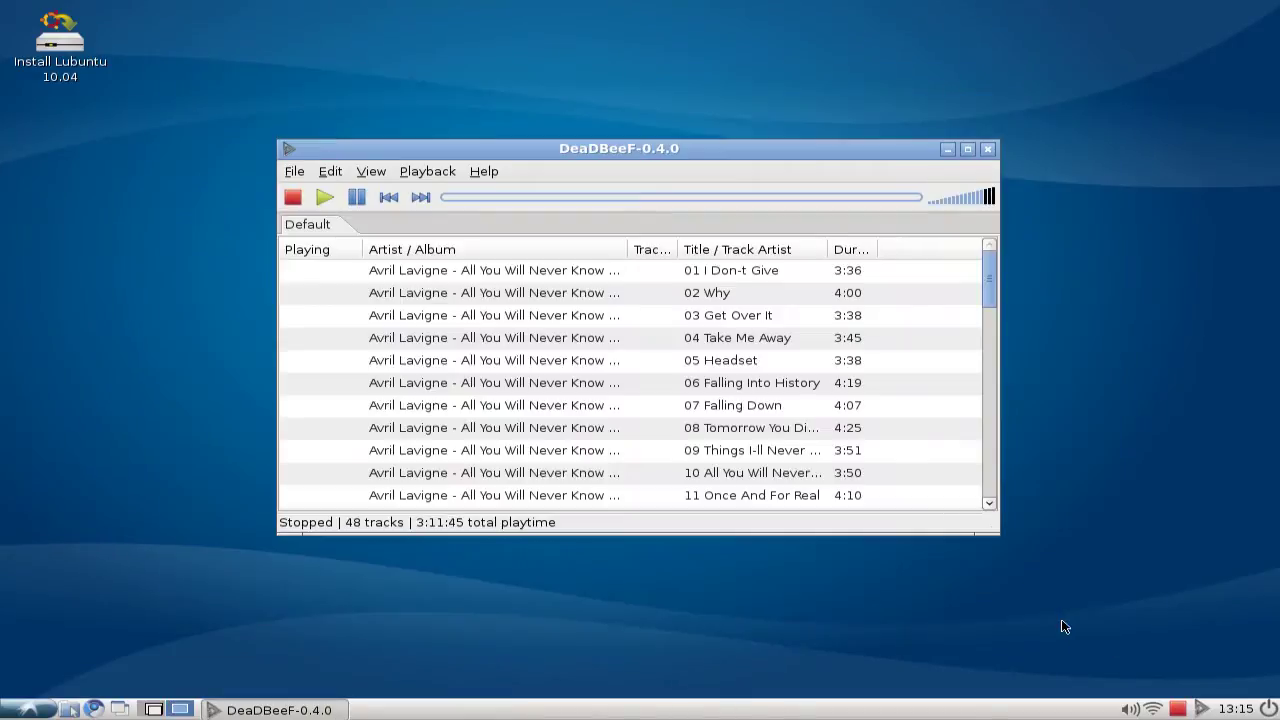
Step: Play the track Satellite by Lena Meyer-Landrut and lower the playback volume
drag(987, 296, 980, 420)
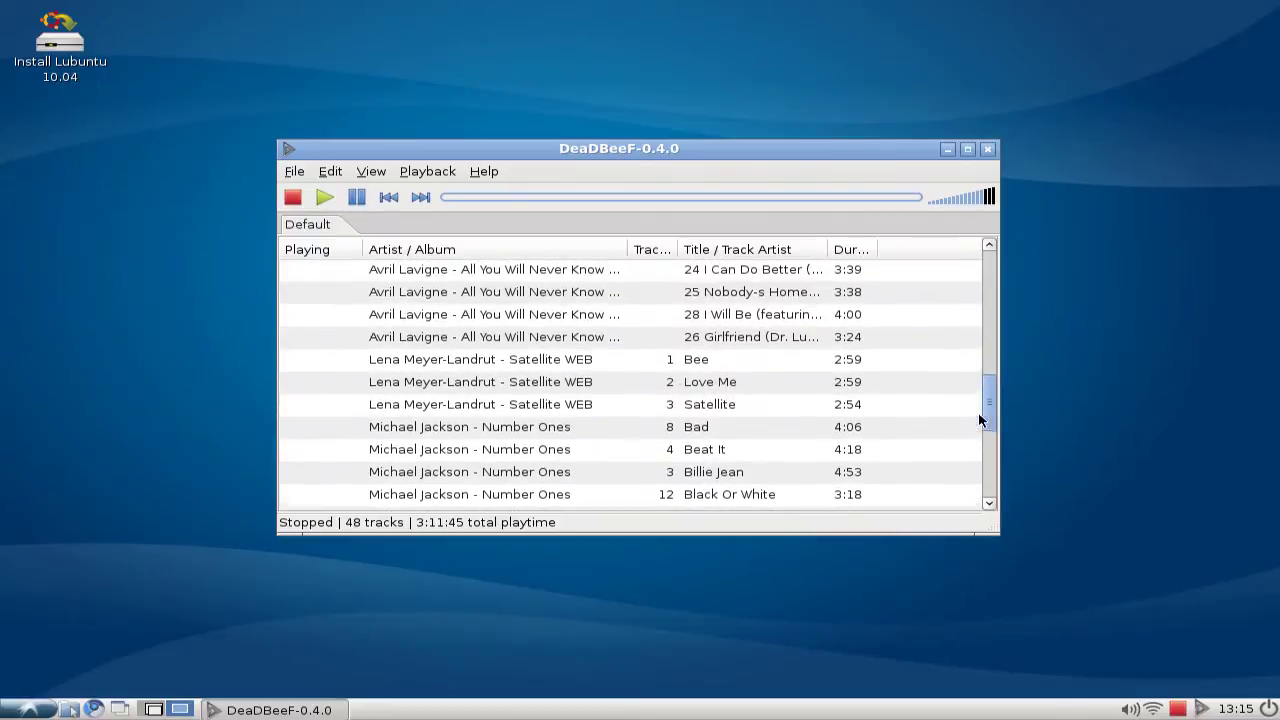
double_click(506, 402)
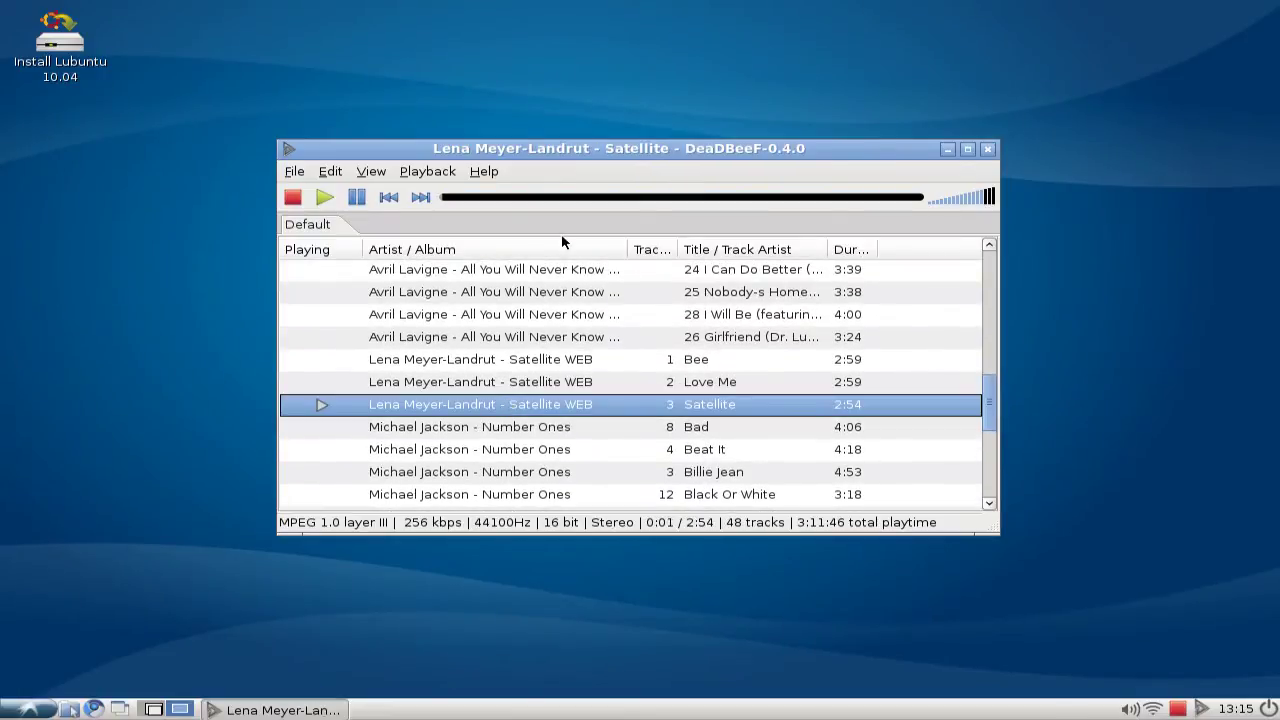
click(970, 202)
click(975, 203)
Step: Set the playback order to Linear, skipping to the next track before and after the change
click(424, 205)
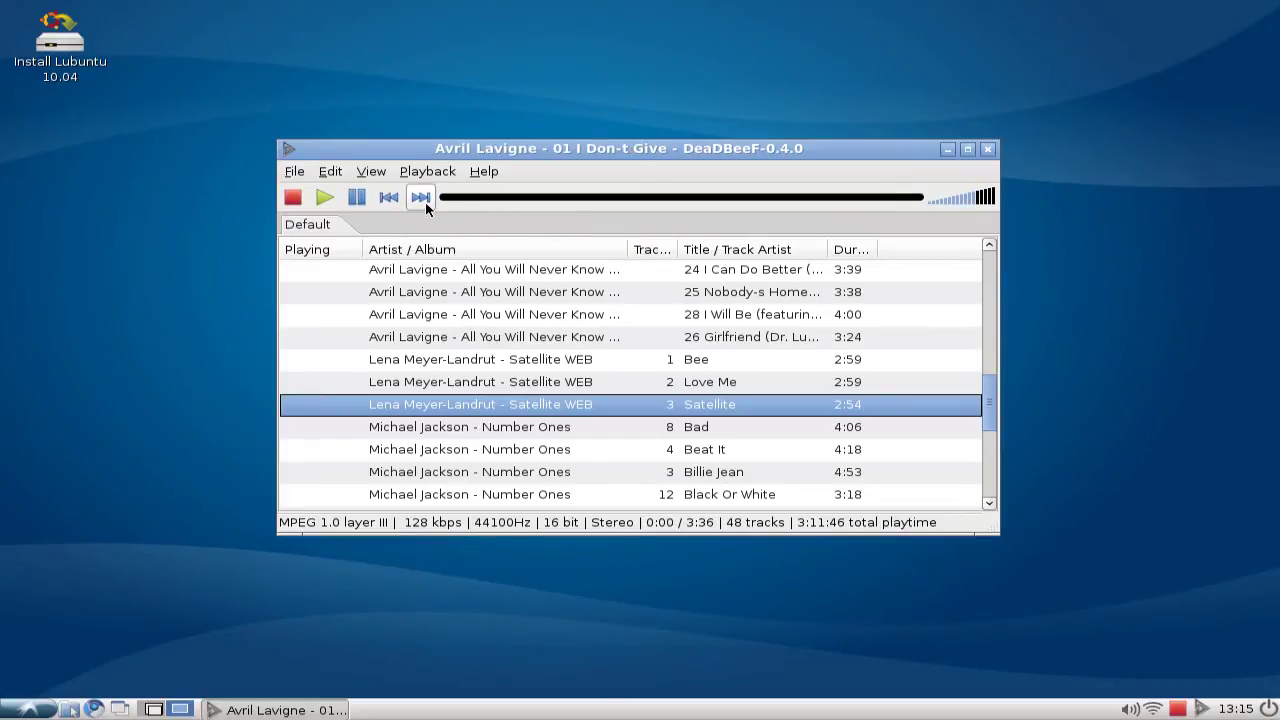
scroll(557, 338, up, 8)
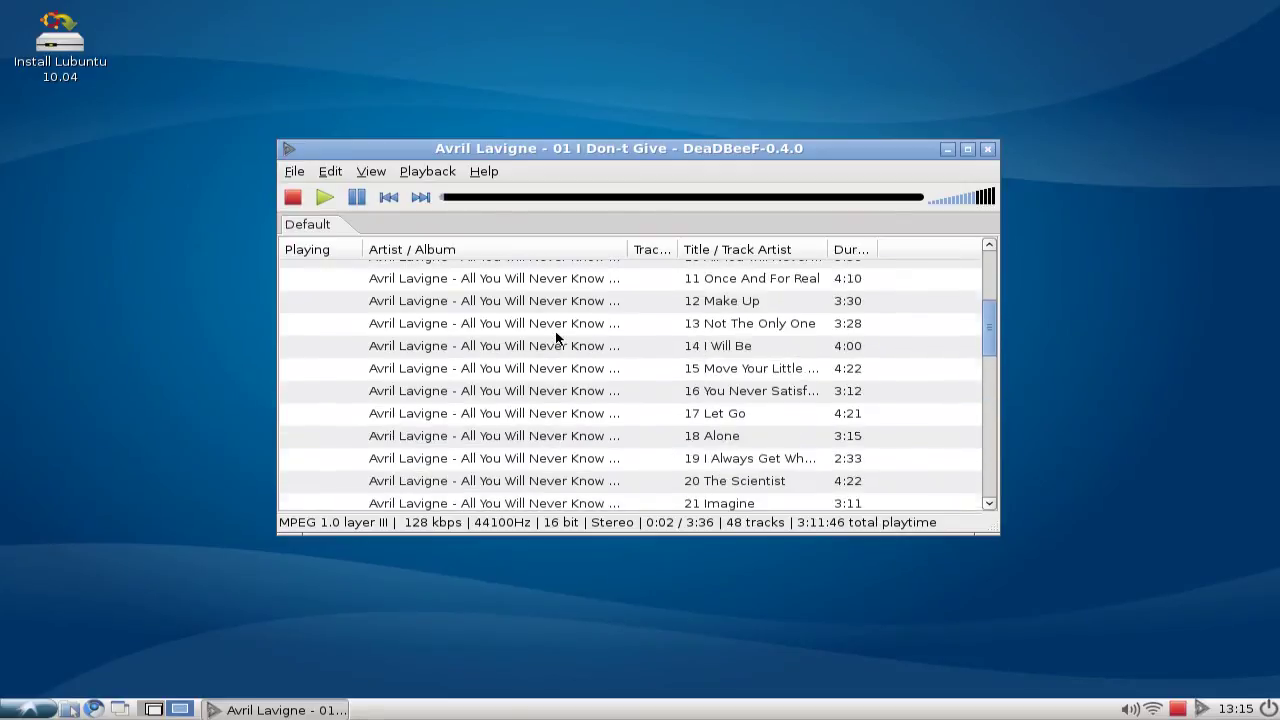
click(428, 172)
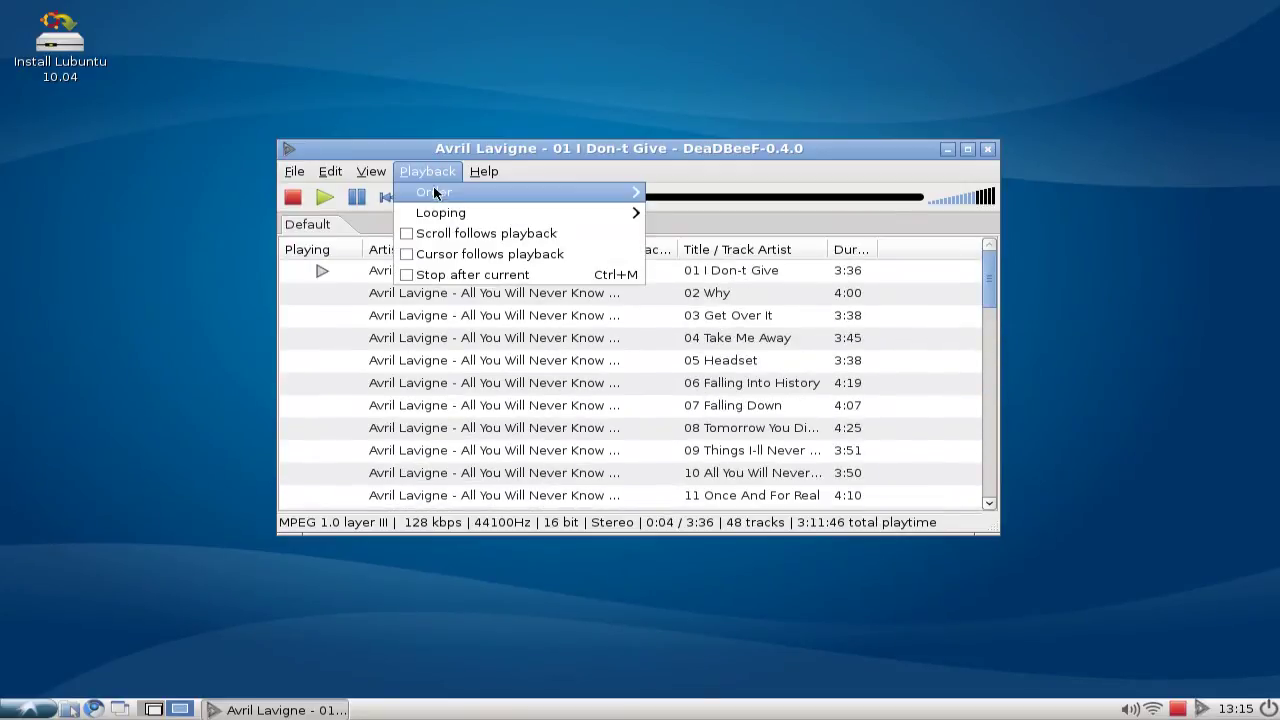
mouse_move(573, 197)
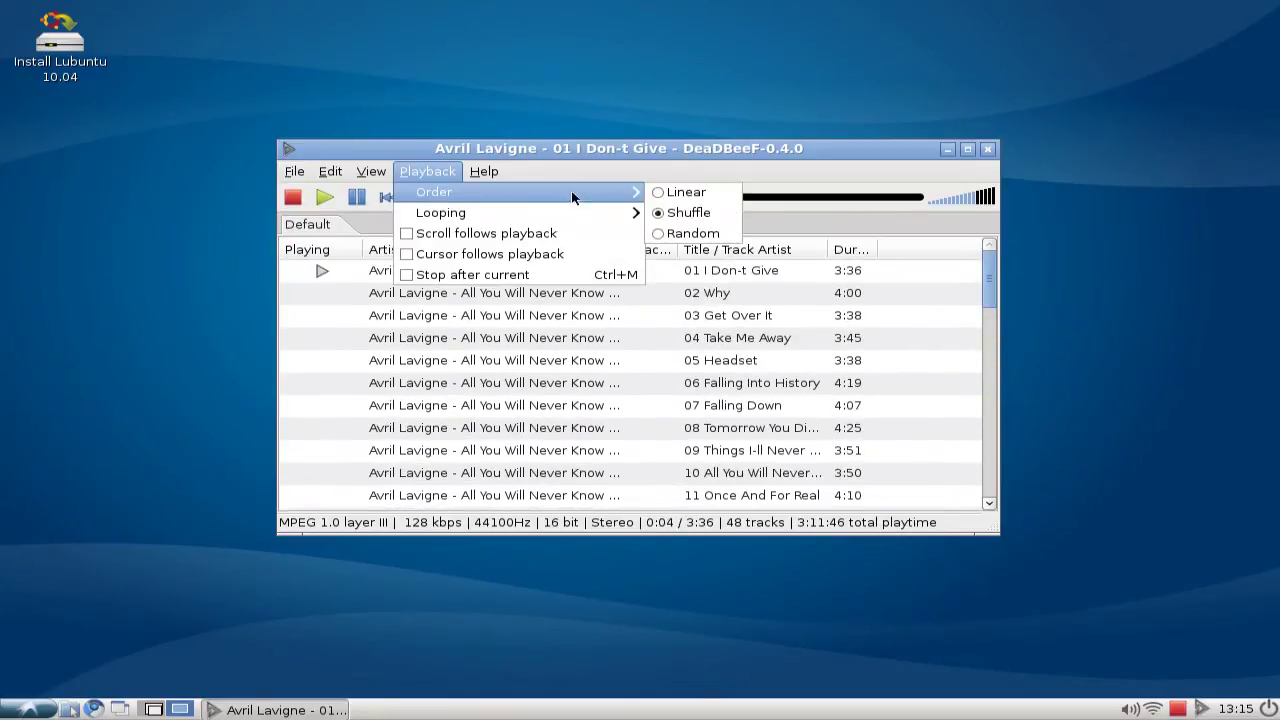
click(694, 193)
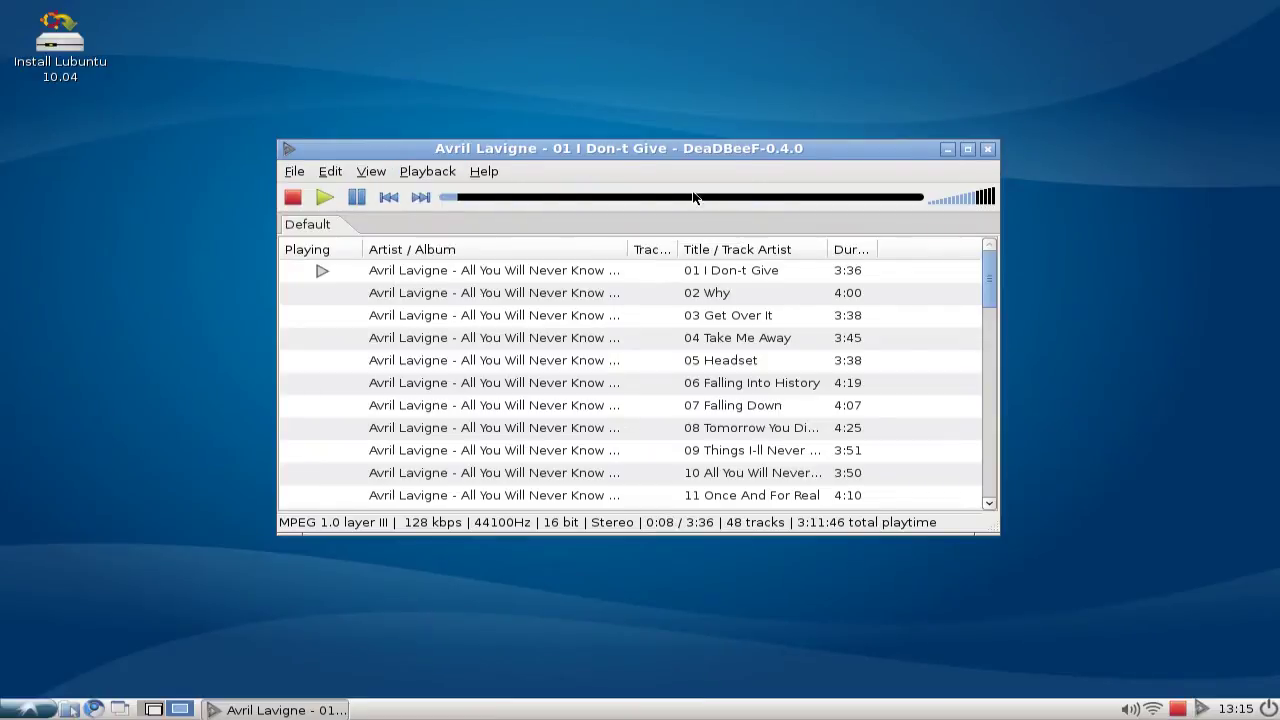
click(420, 198)
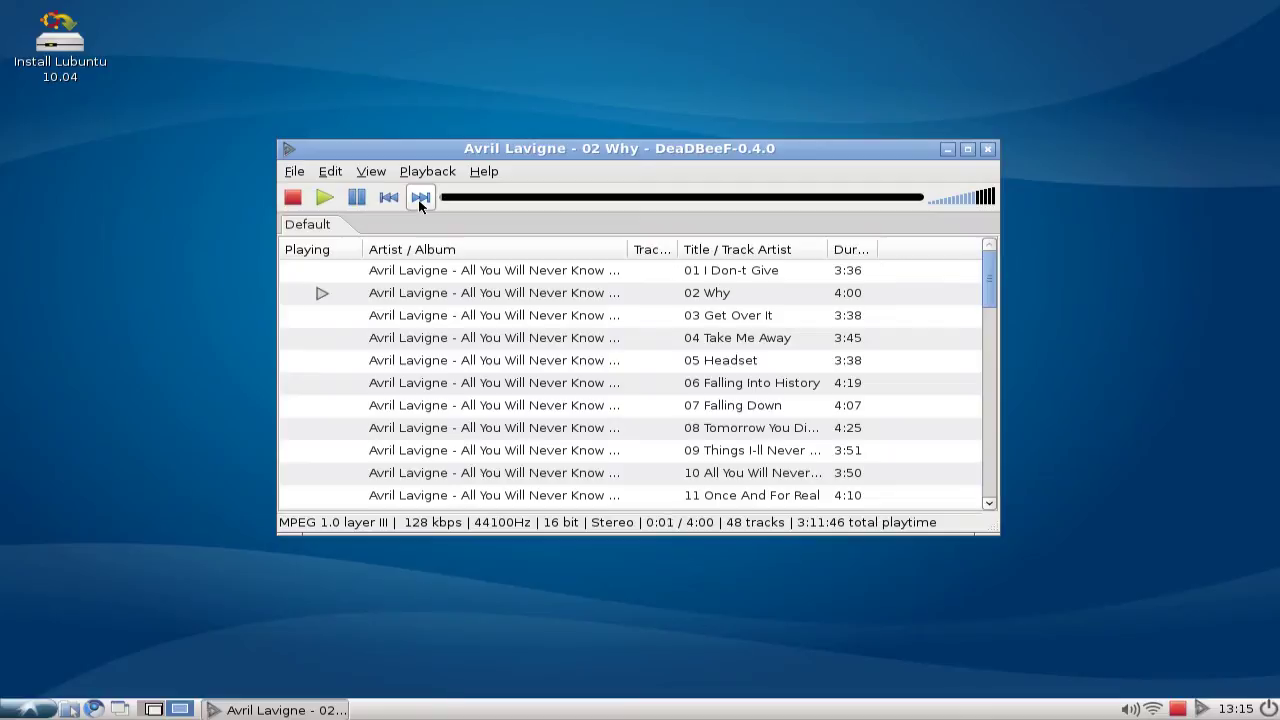
Step: Move the player window slightly up the desktop and adjust the playback volume
drag(437, 146, 432, 128)
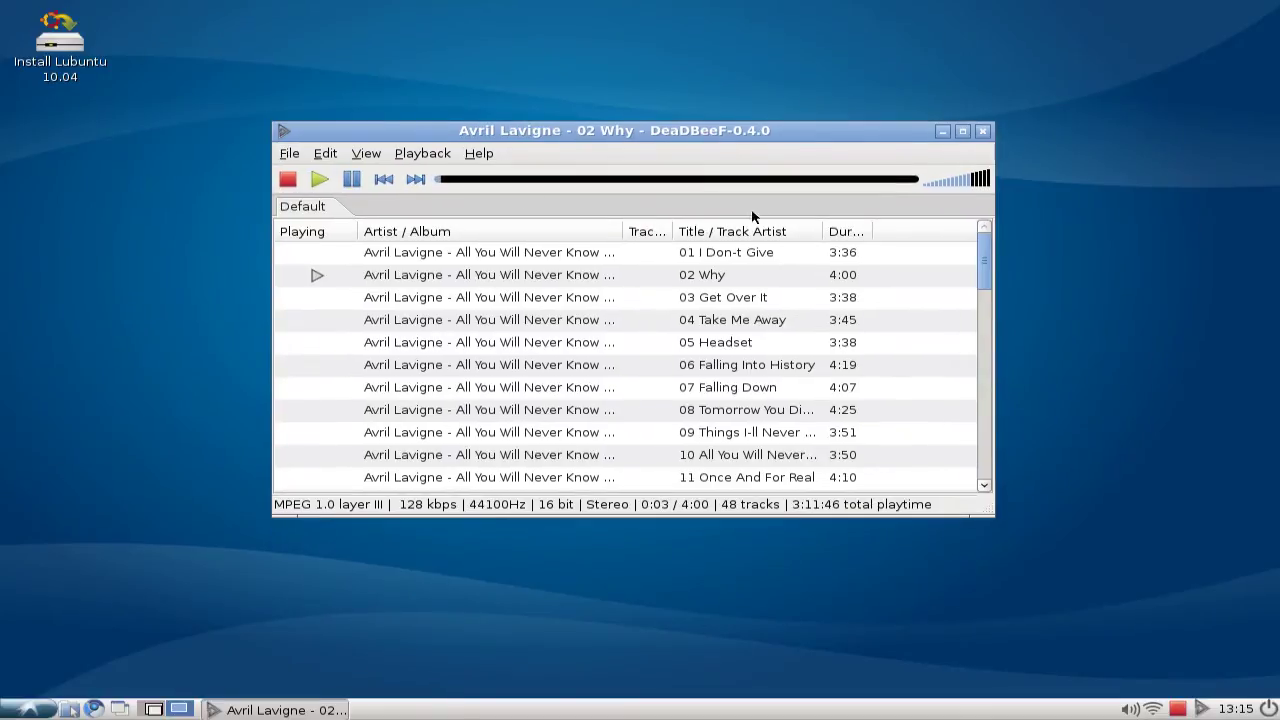
click(978, 184)
Step: Examine the metadata and technical properties of the track 02 Why in an enlarged Track Properties window, and close it
right_click(451, 273)
click(535, 404)
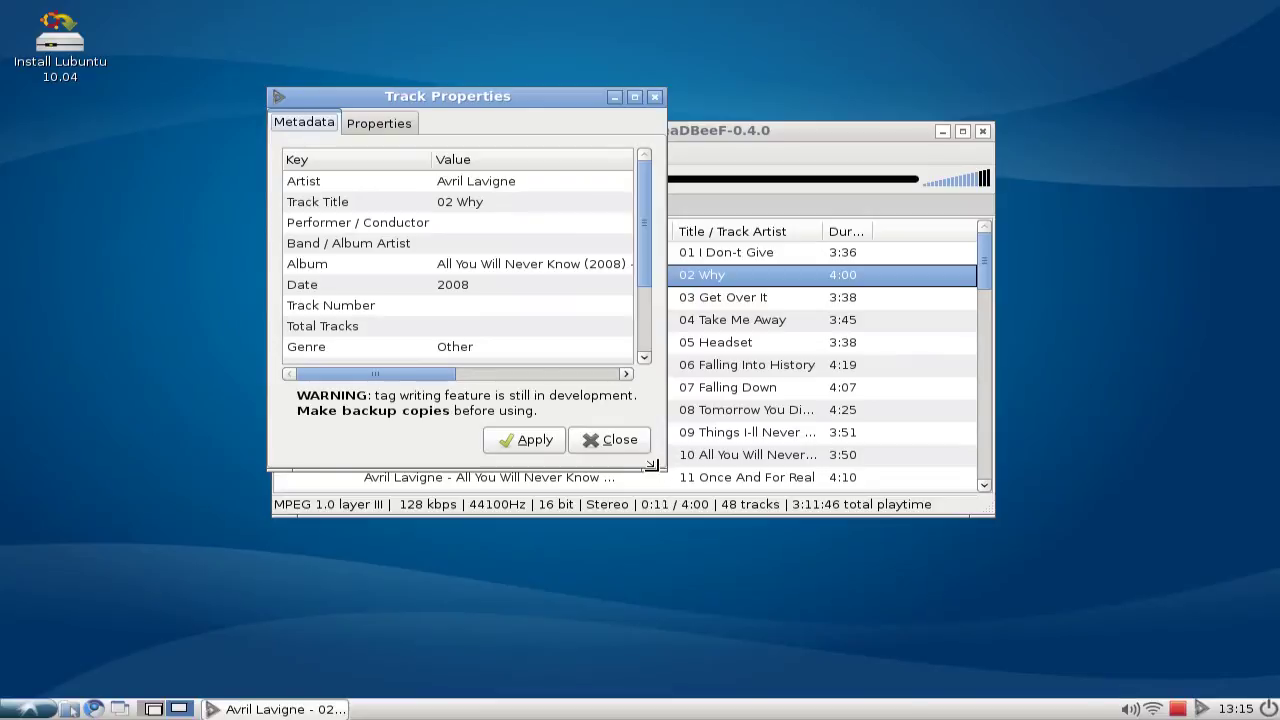
drag(658, 468, 810, 542)
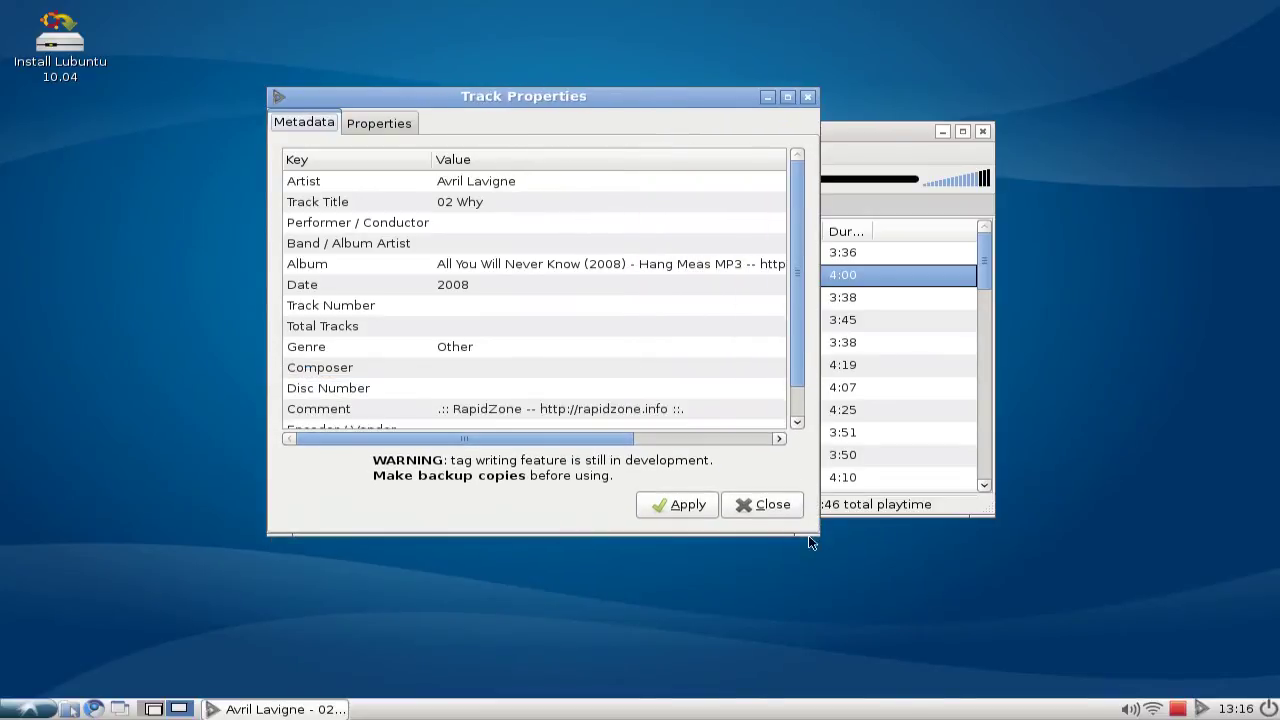
click(478, 345)
click(514, 346)
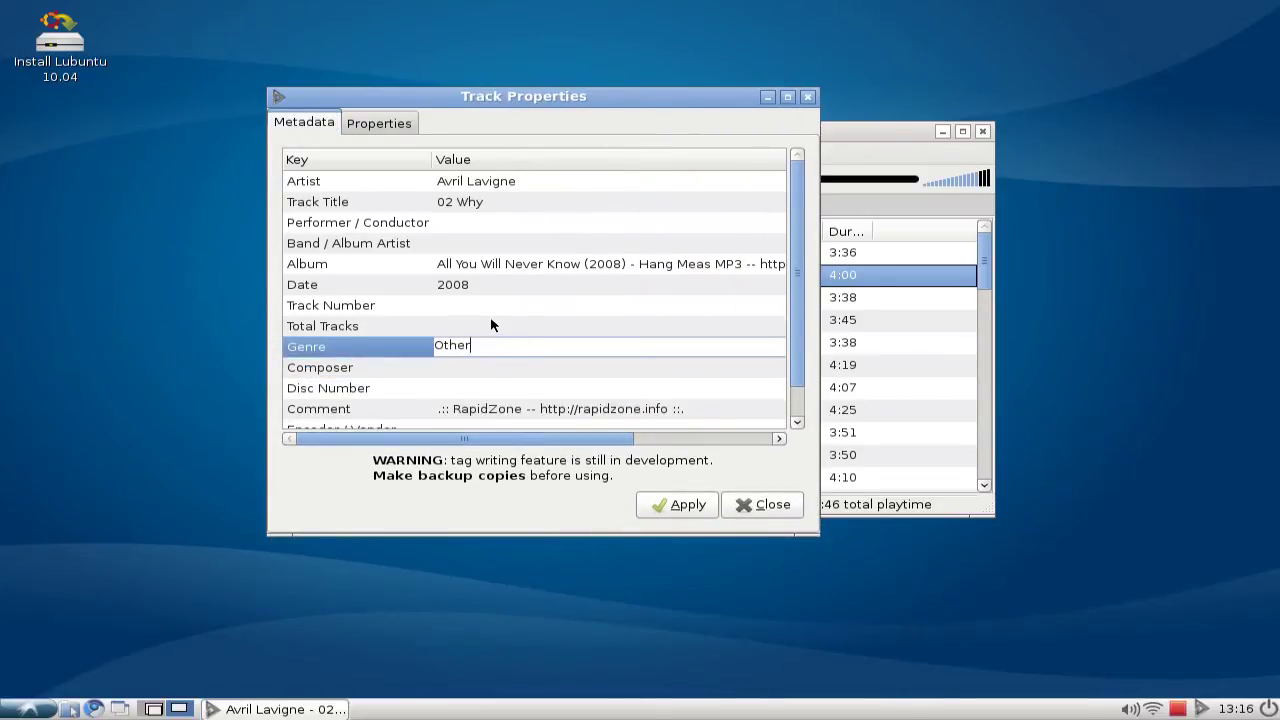
click(378, 123)
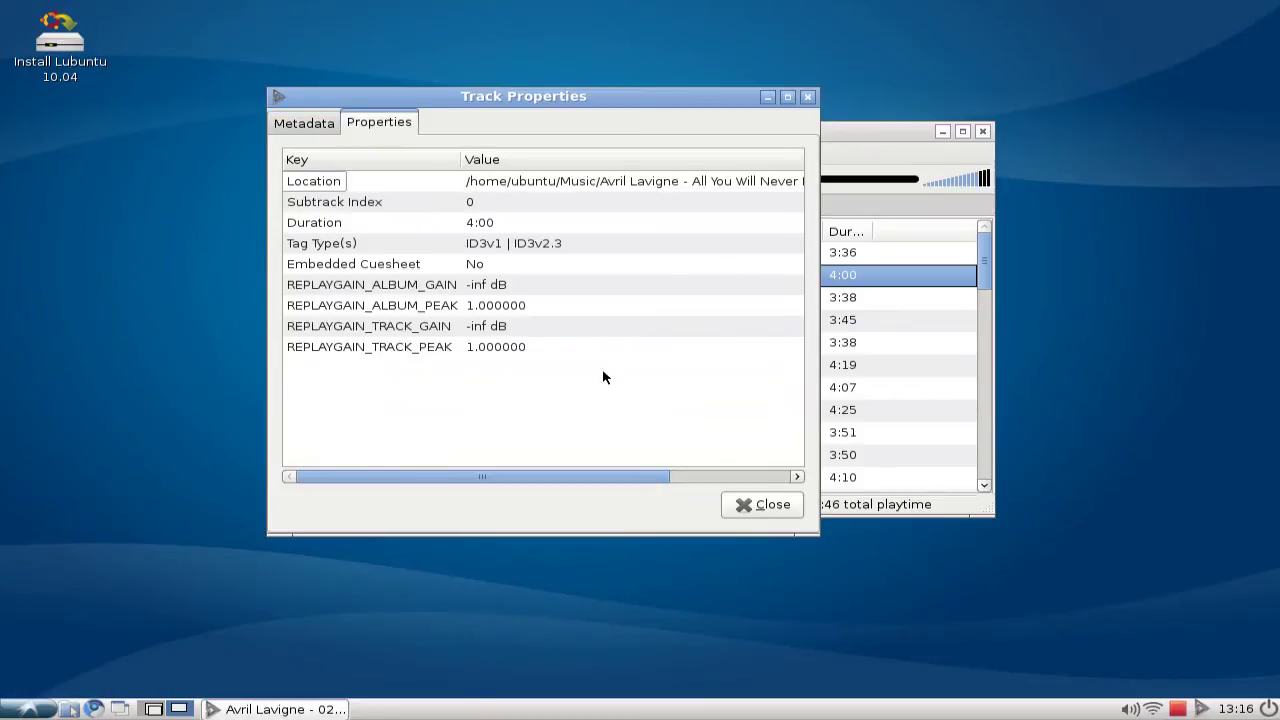
click(756, 506)
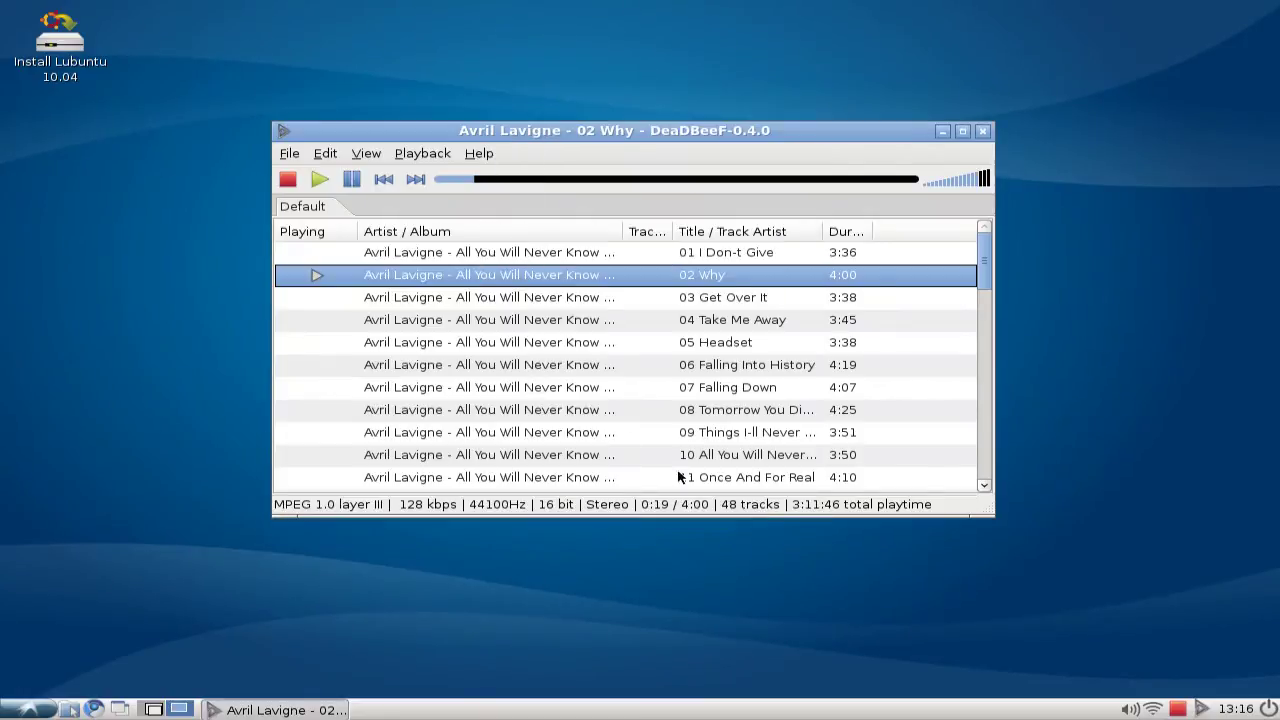
Step: Open the Preferences and review the available output plugins in the Sound settings without choosing another one
click(325, 154)
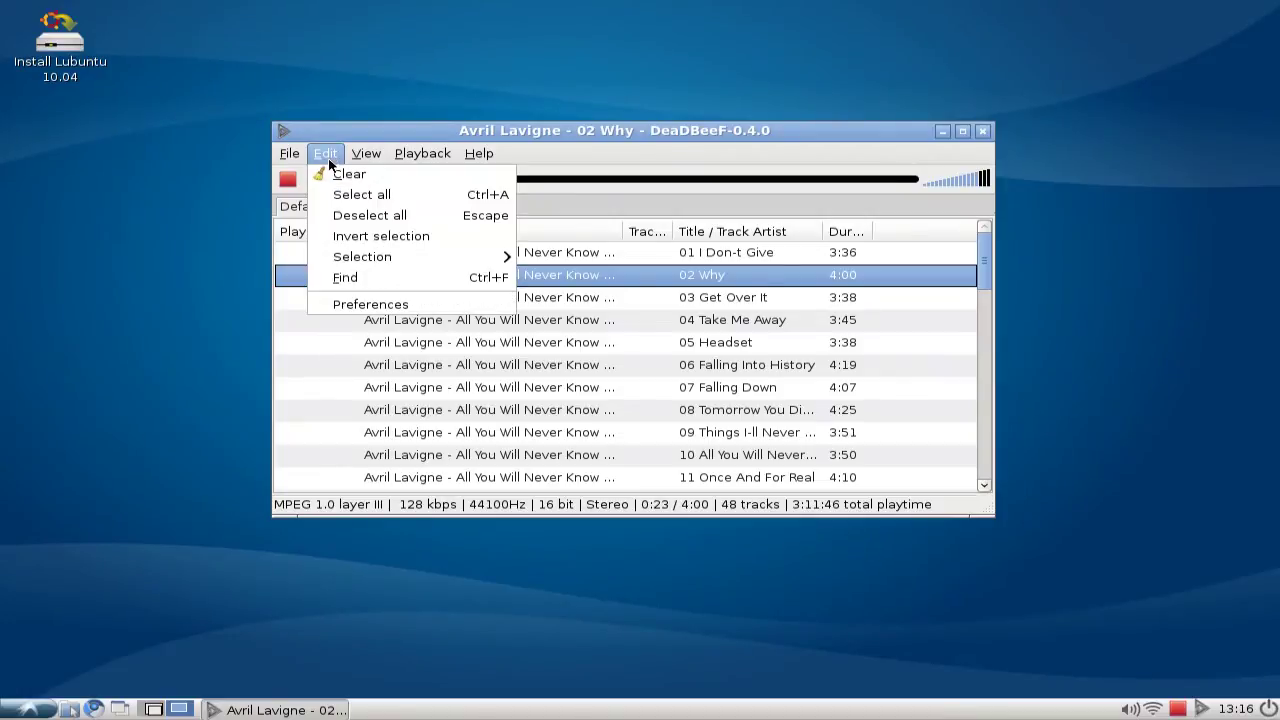
click(377, 304)
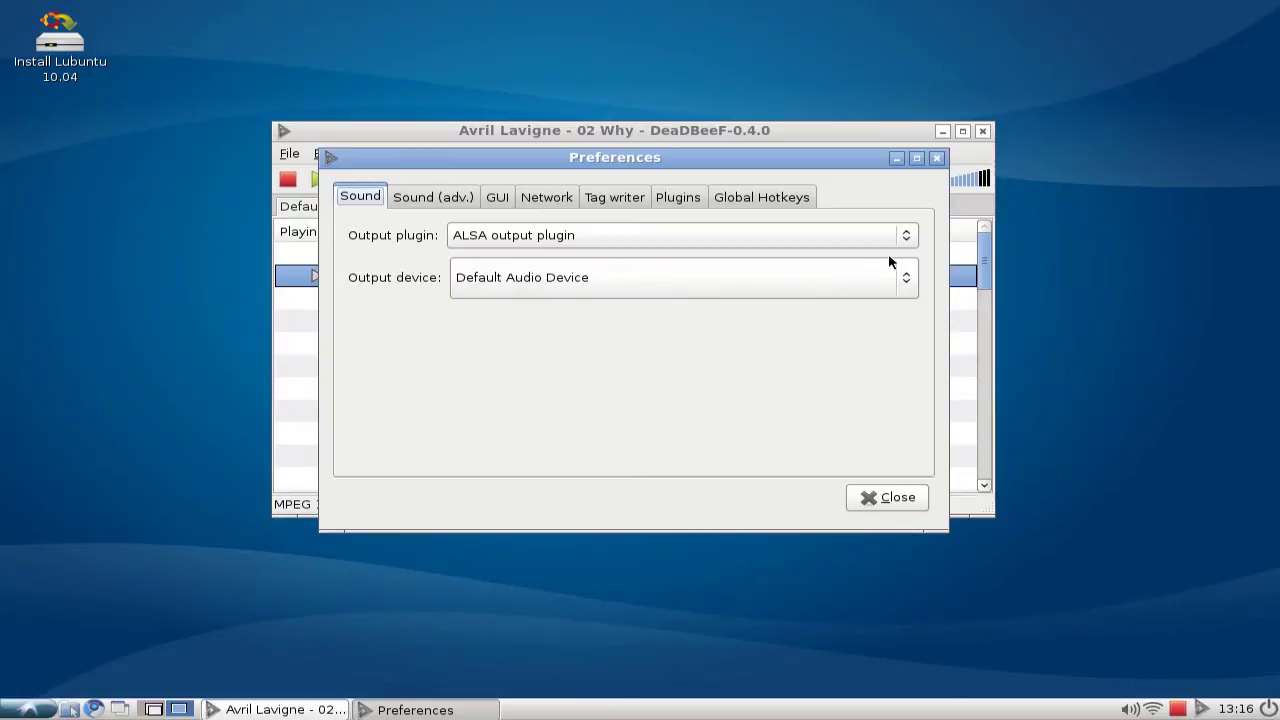
click(915, 240)
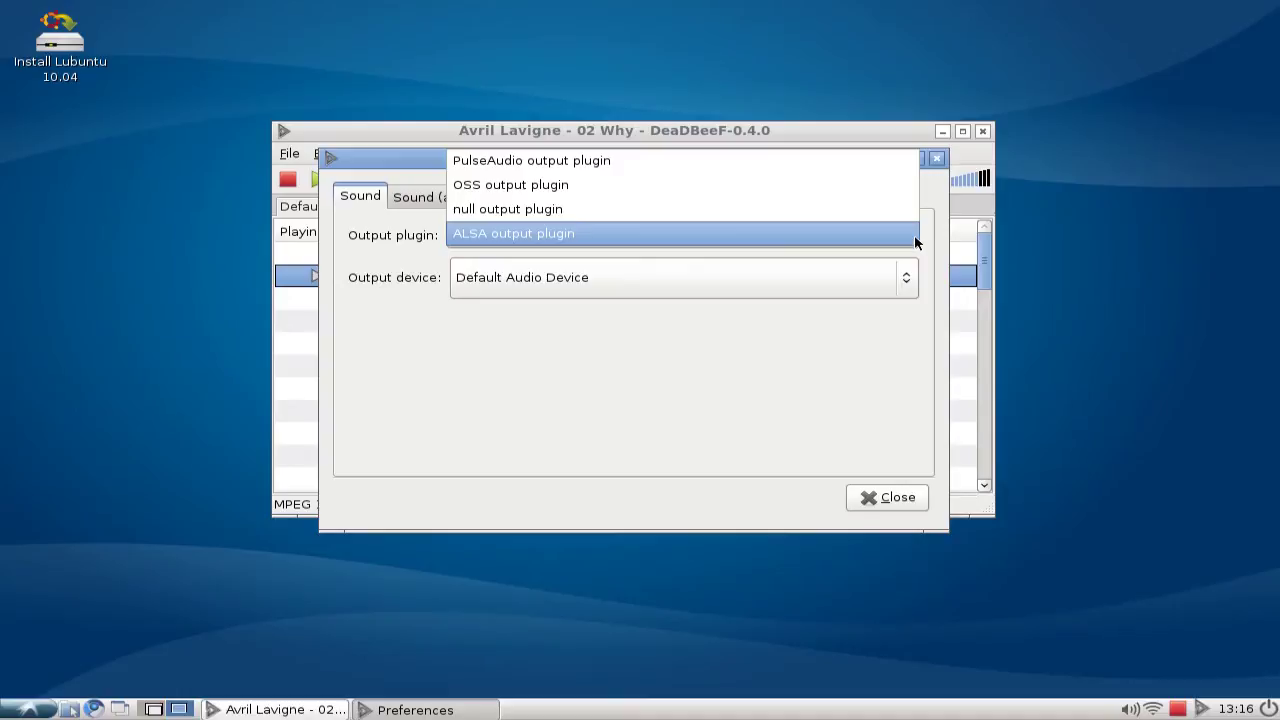
click(889, 320)
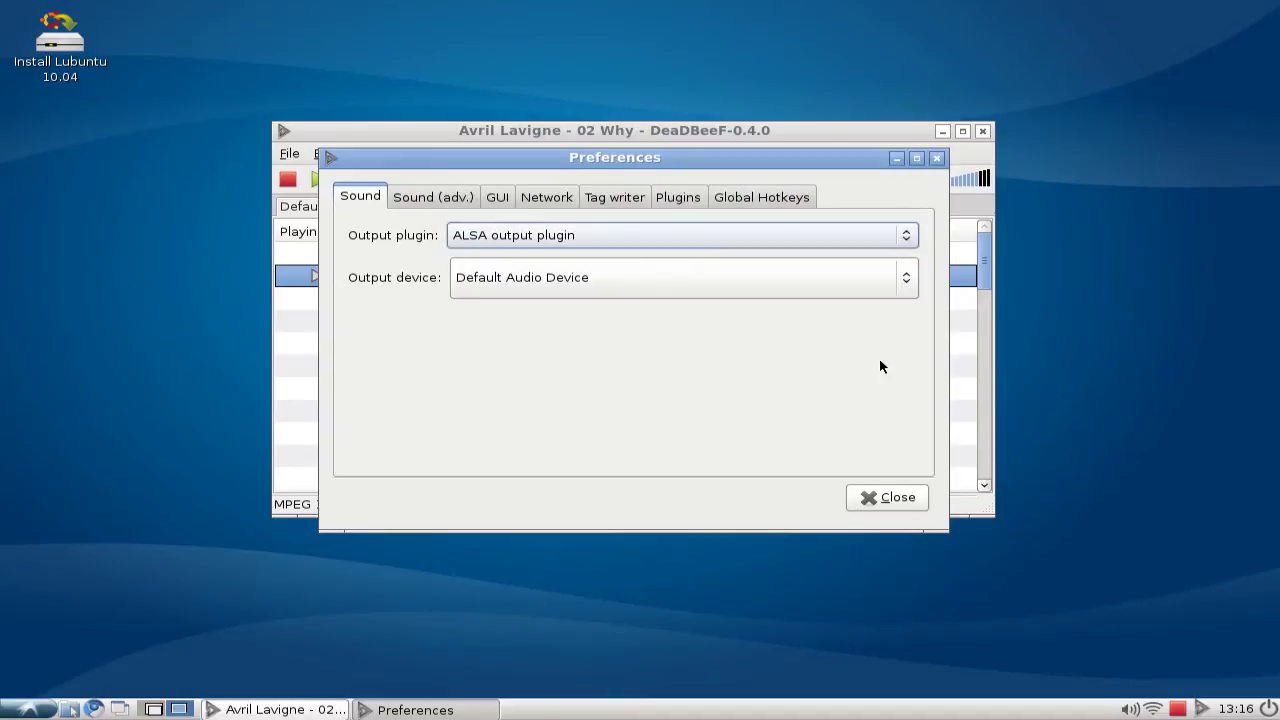
Step: Review the samplerate conversion quality and Replaygain mode choices in the advanced sound settings
click(434, 202)
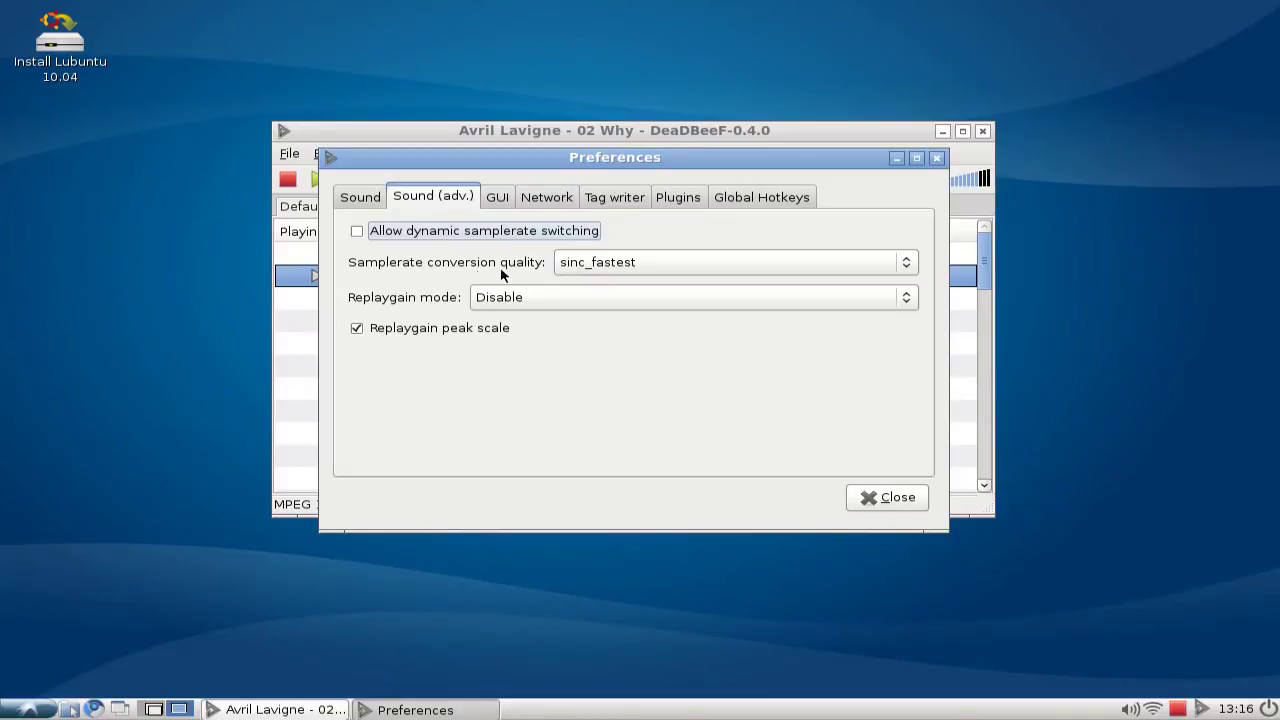
click(914, 266)
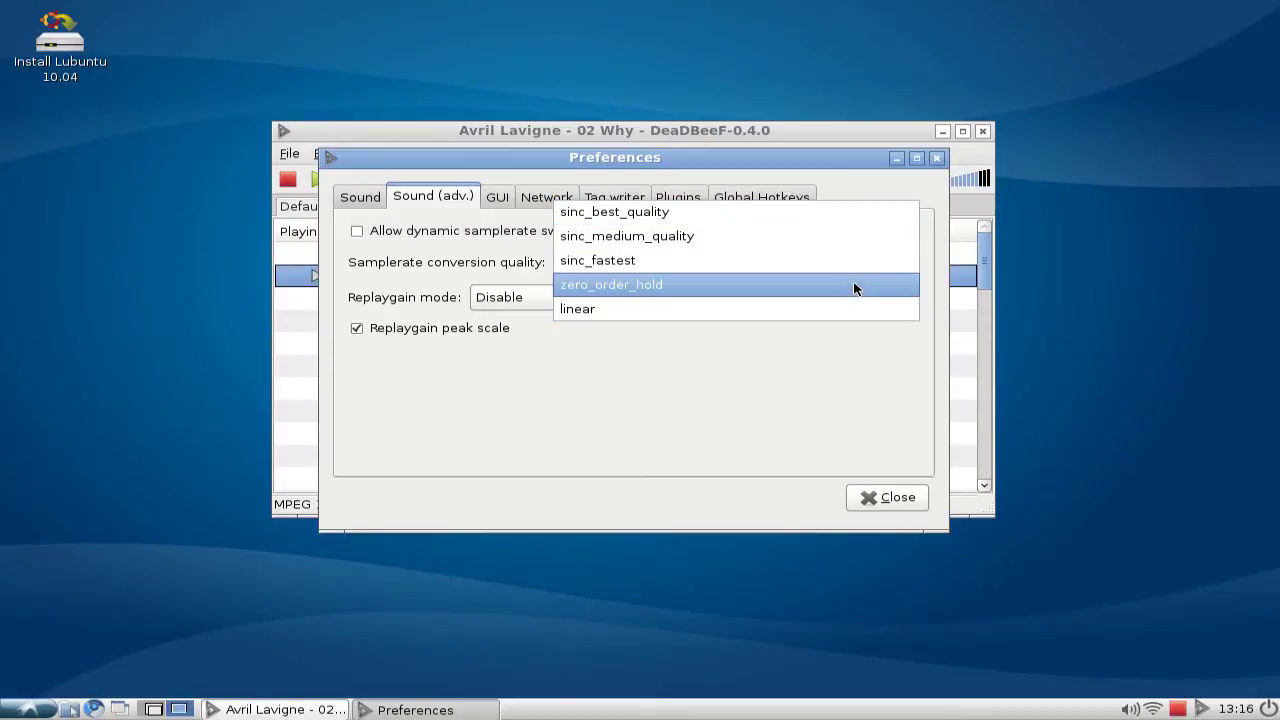
click(755, 412)
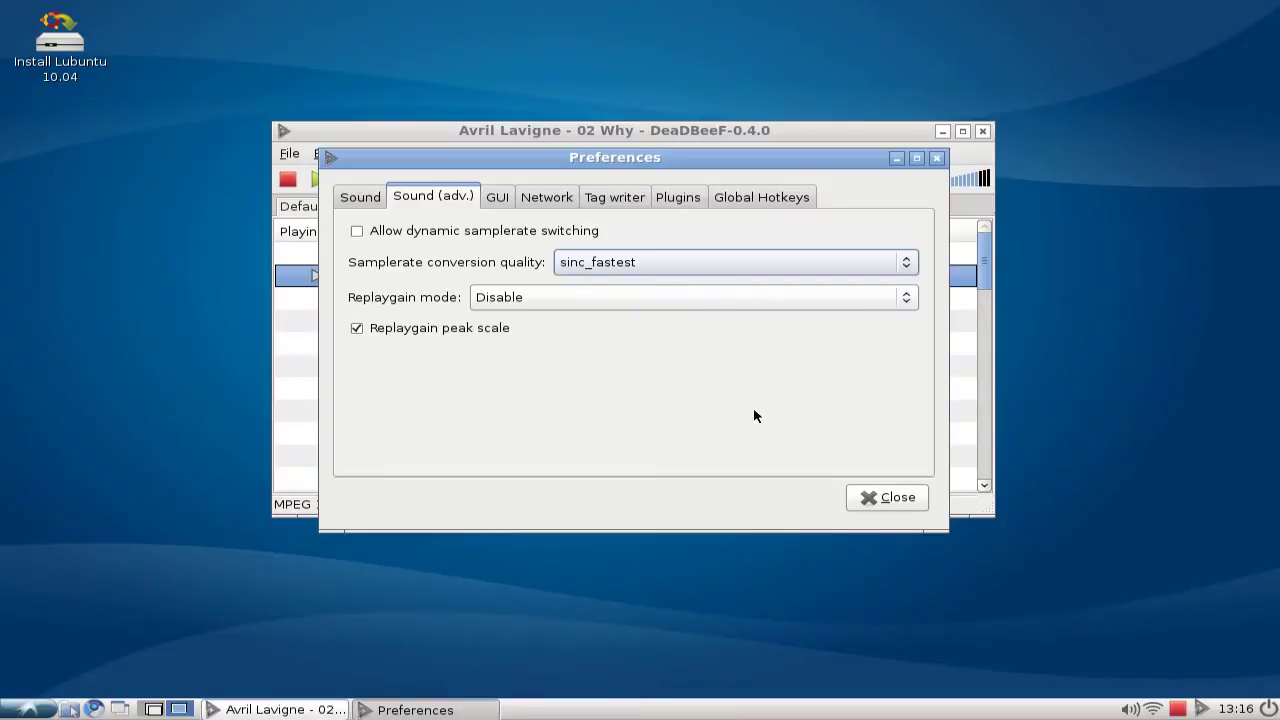
click(577, 300)
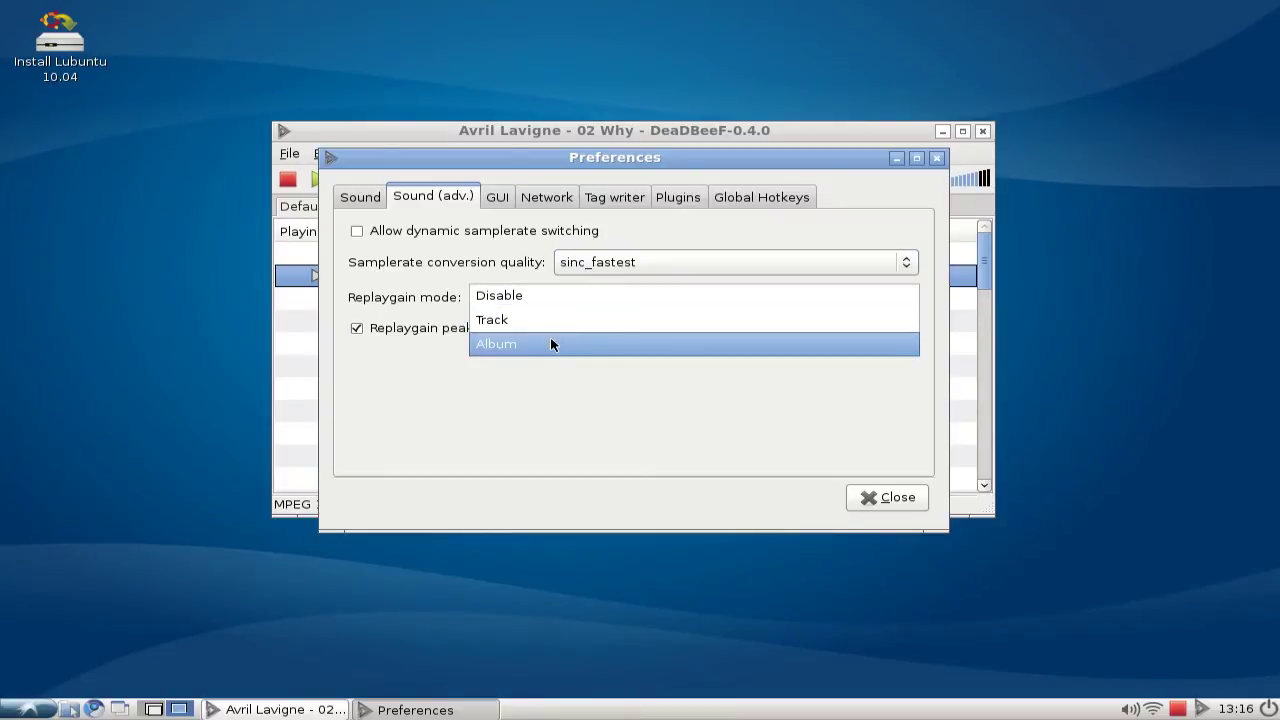
click(416, 292)
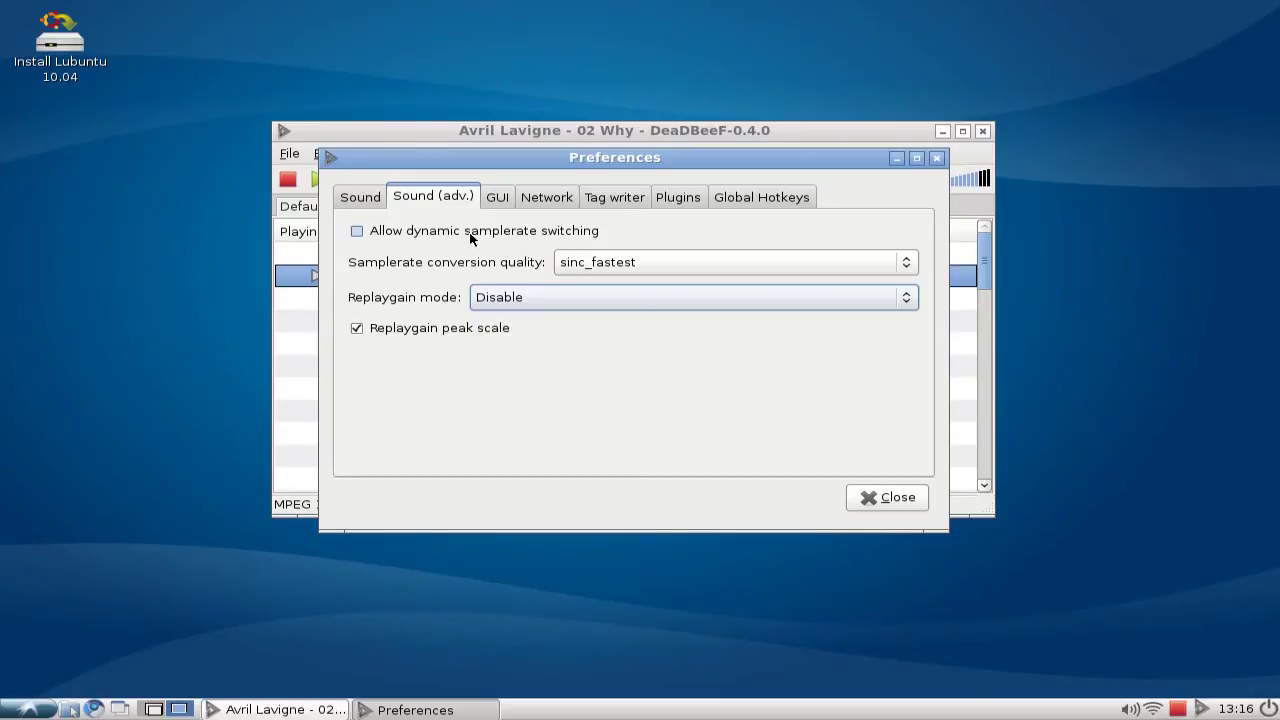
Step: Review the GUI preferences for tab strip and playlist colors, and move the Preferences window slightly down the desktop
click(501, 200)
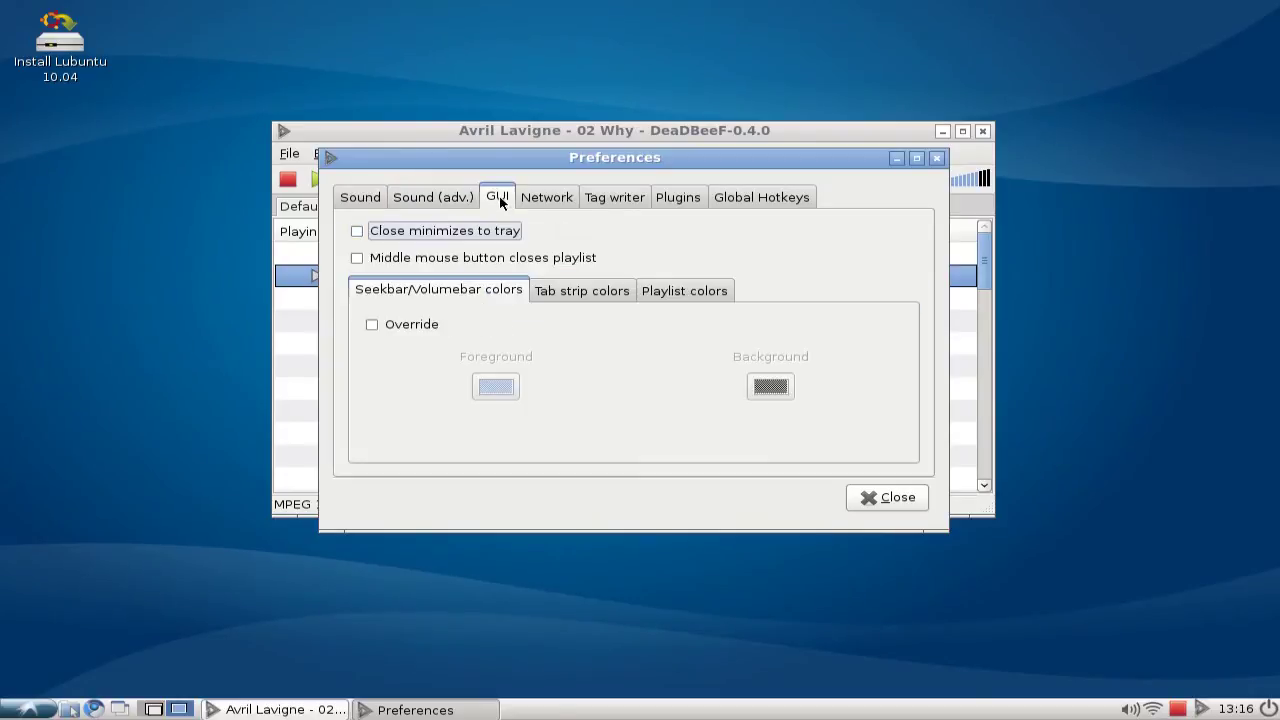
click(566, 292)
click(666, 290)
drag(606, 163, 588, 223)
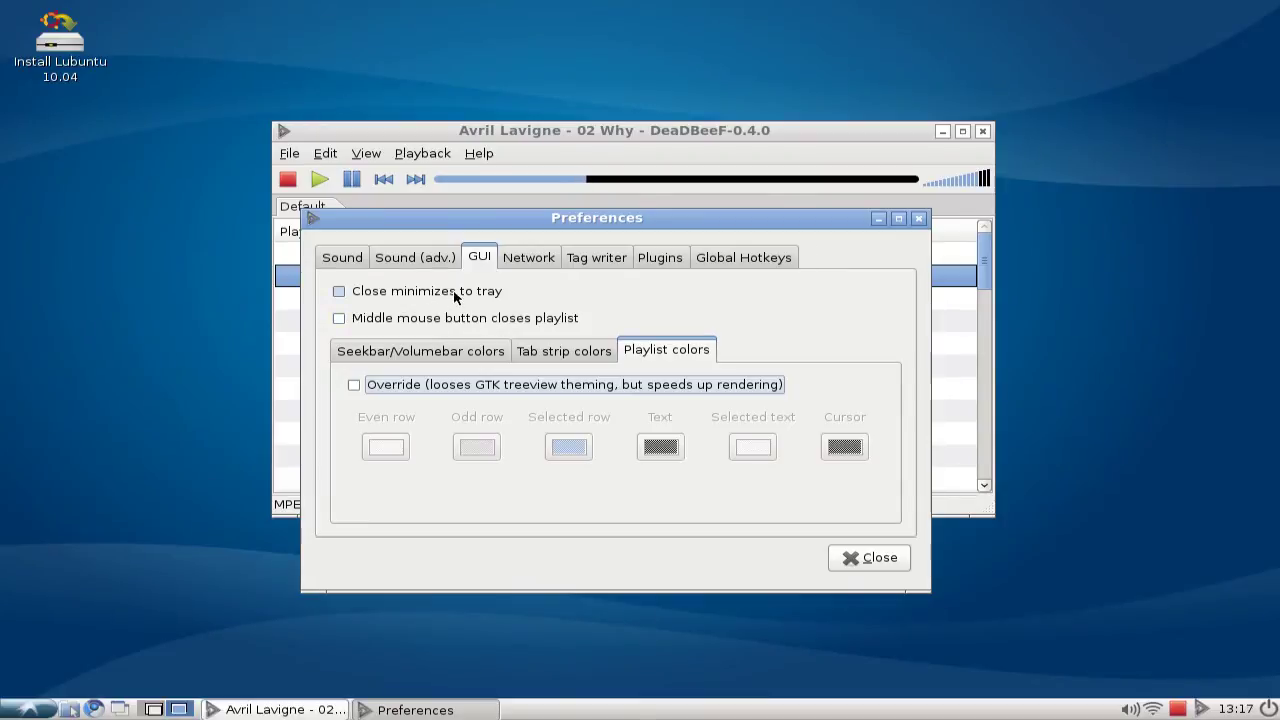
Step: Examine the proxy server settings in the Network preferences and close the Preferences window
click(520, 262)
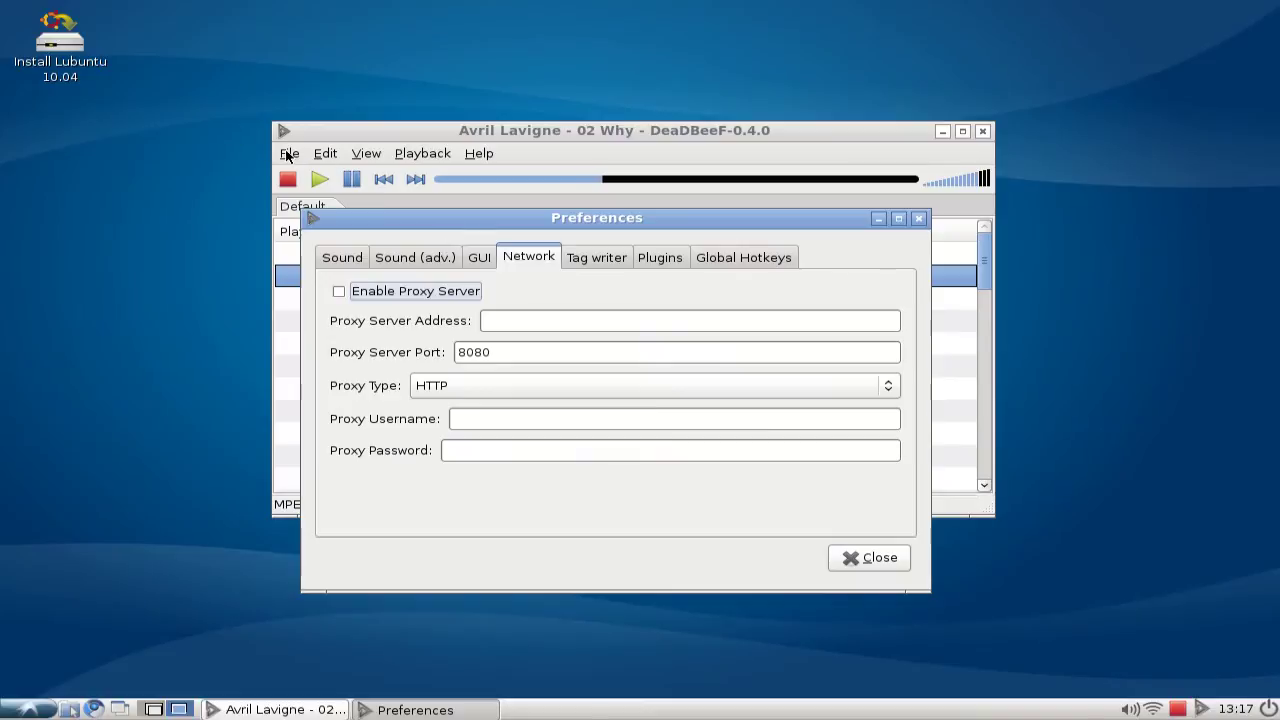
click(879, 218)
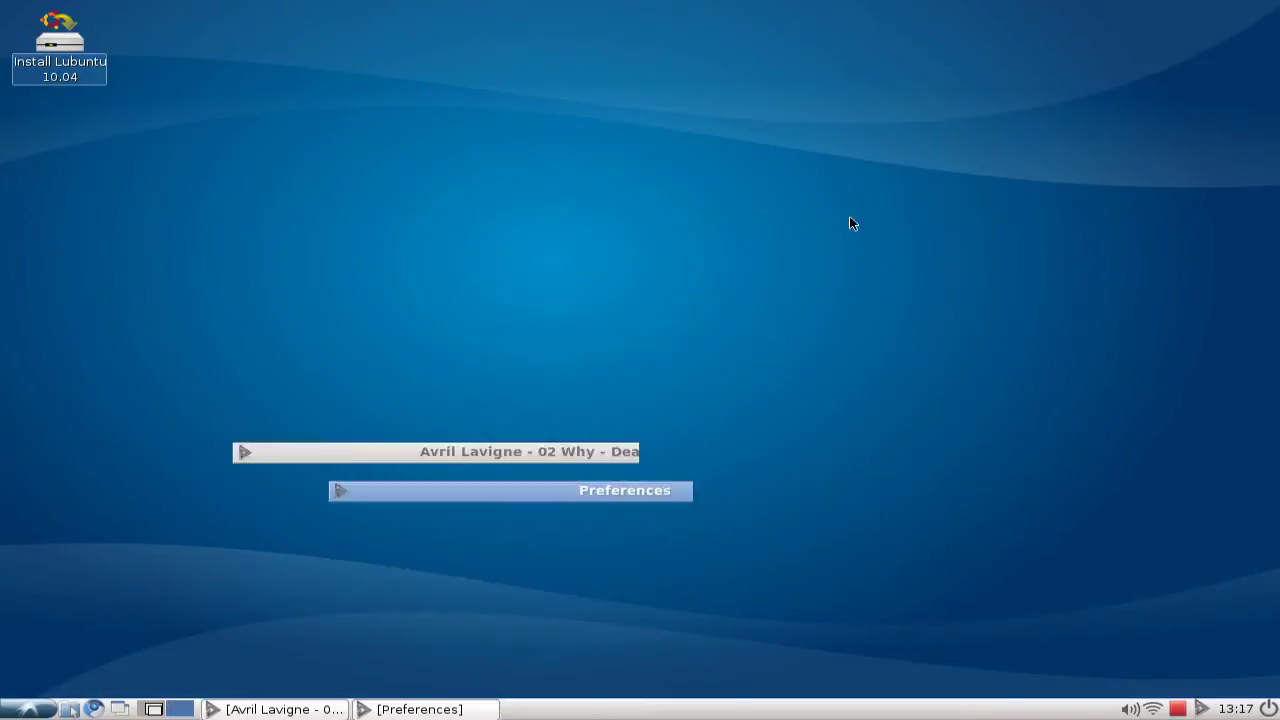
click(420, 709)
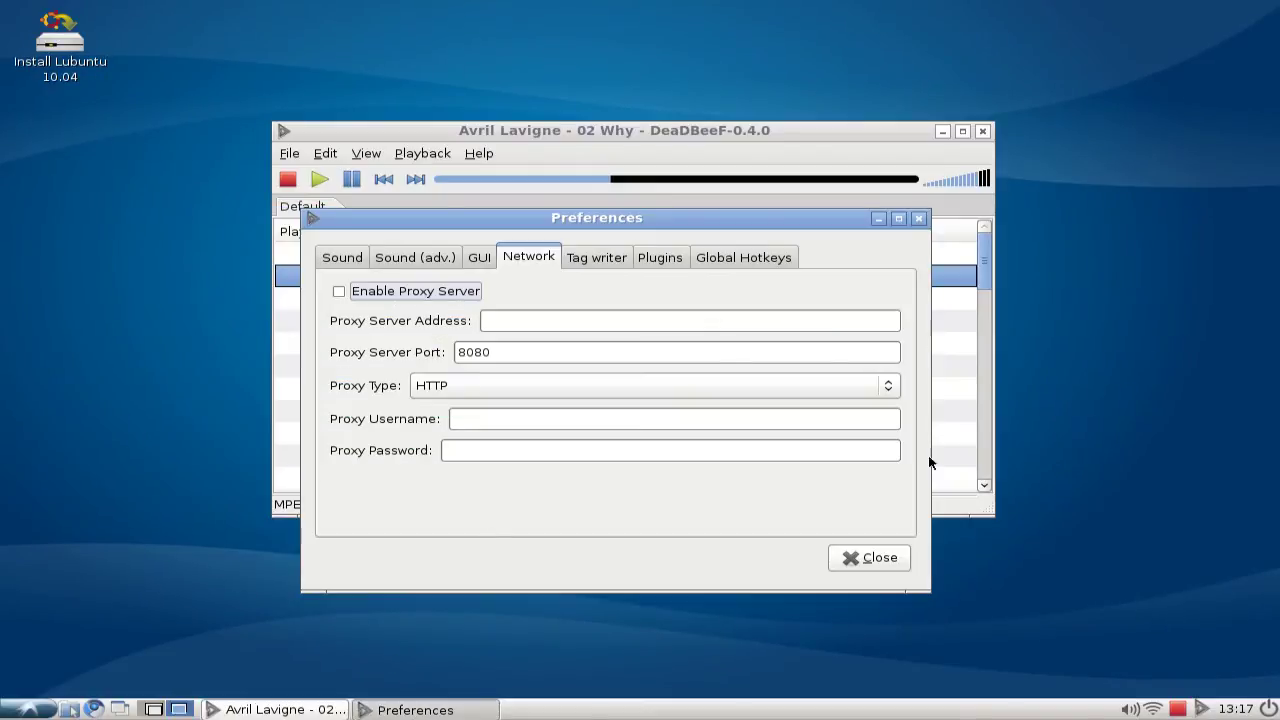
click(874, 566)
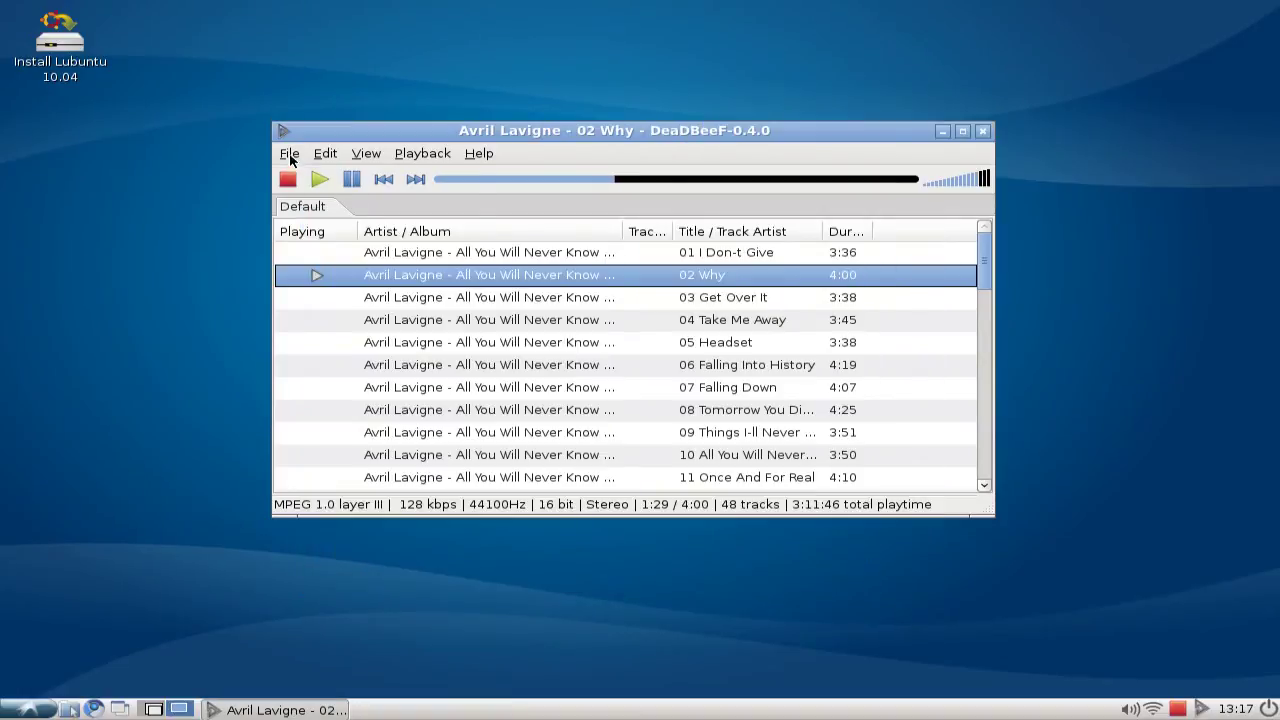
Step: View the Add location dialog for adding a URL to the playlist, and cancel it
click(290, 157)
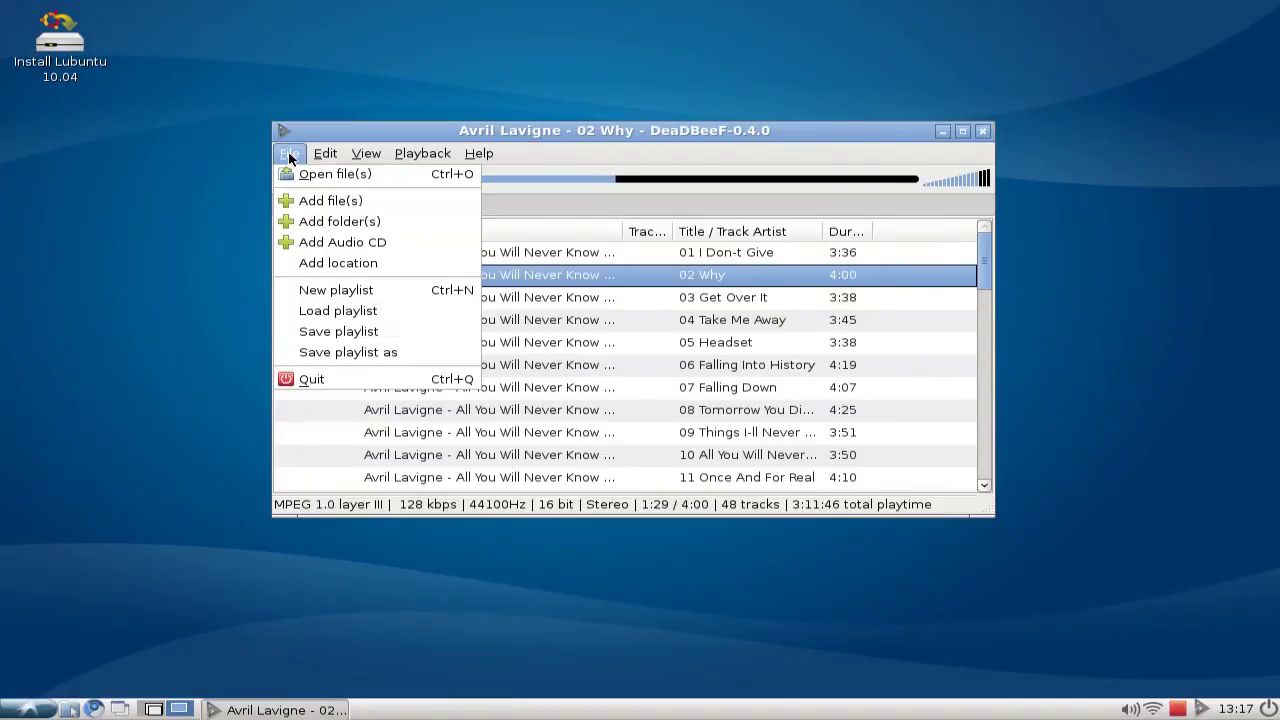
click(400, 265)
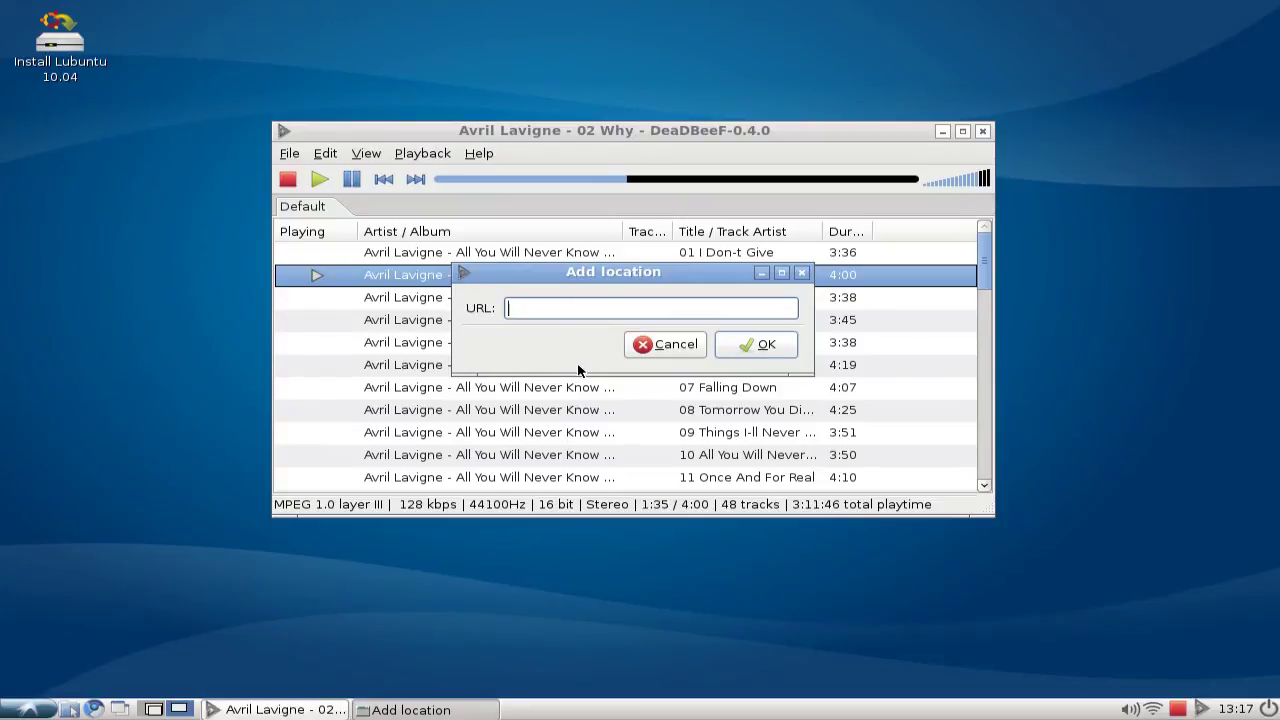
click(663, 344)
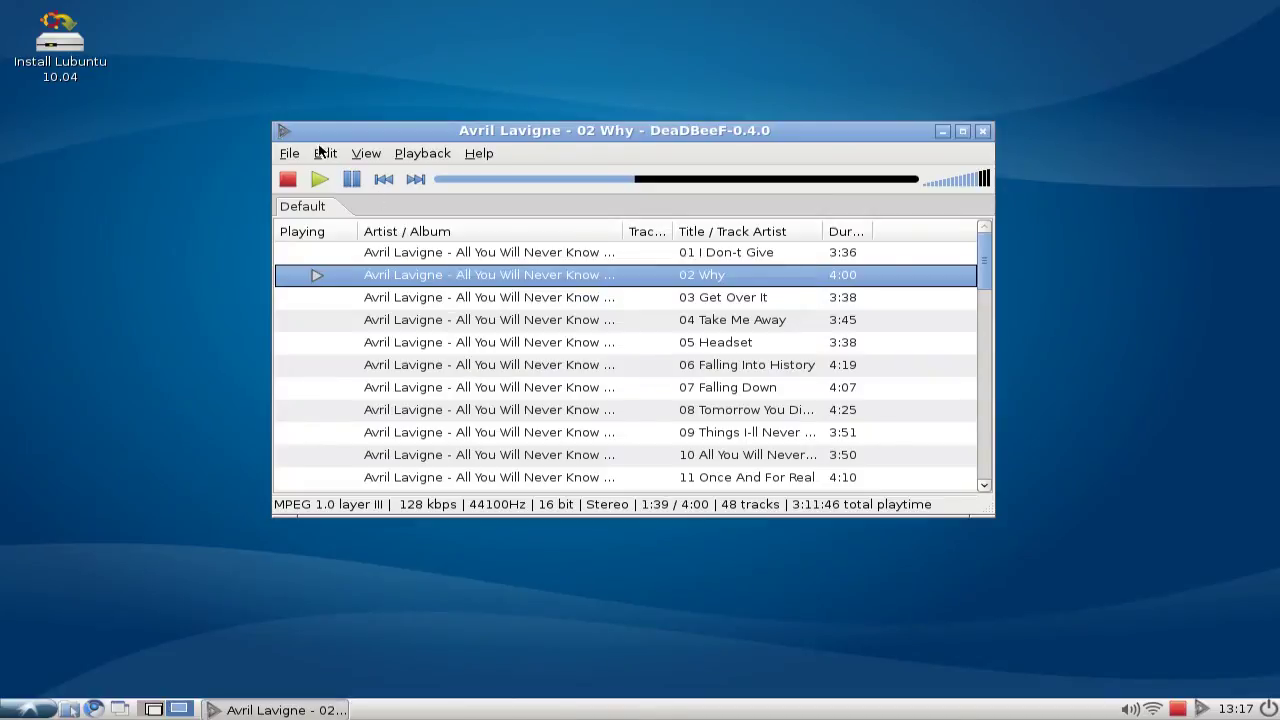
Step: Reopen the Preferences and examine the proxy options in the Network settings again
click(325, 153)
click(357, 313)
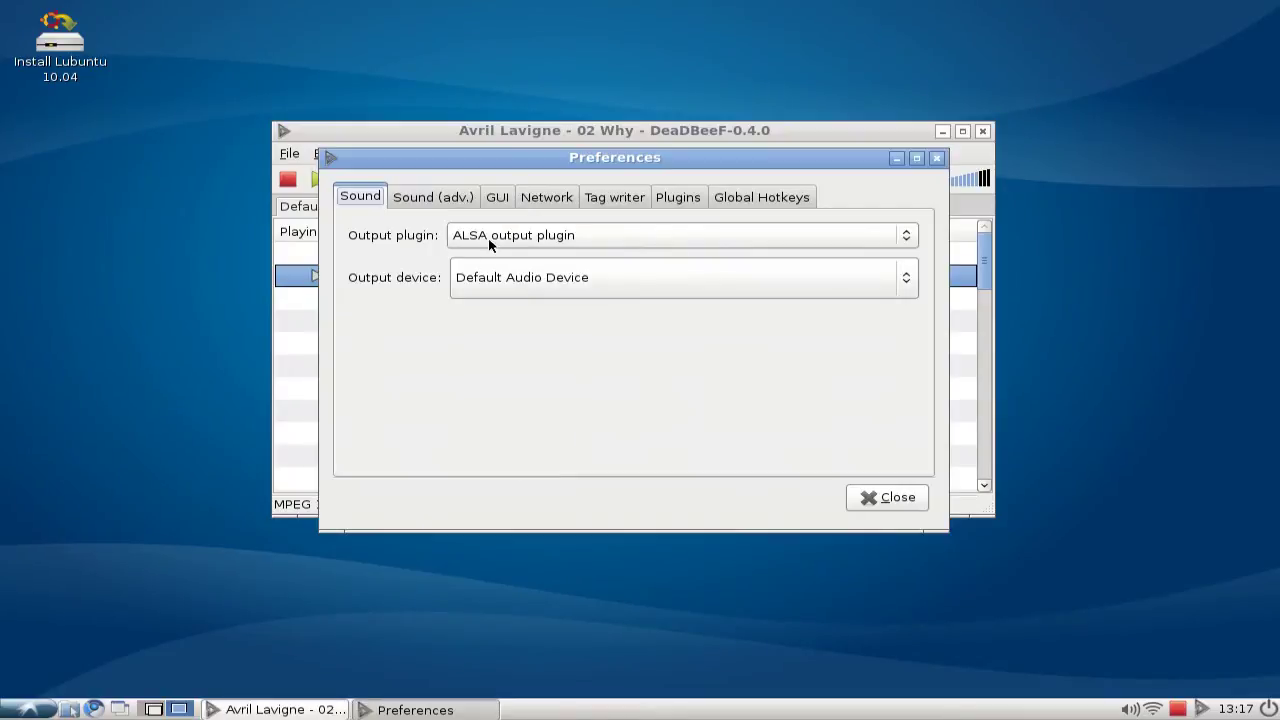
click(552, 199)
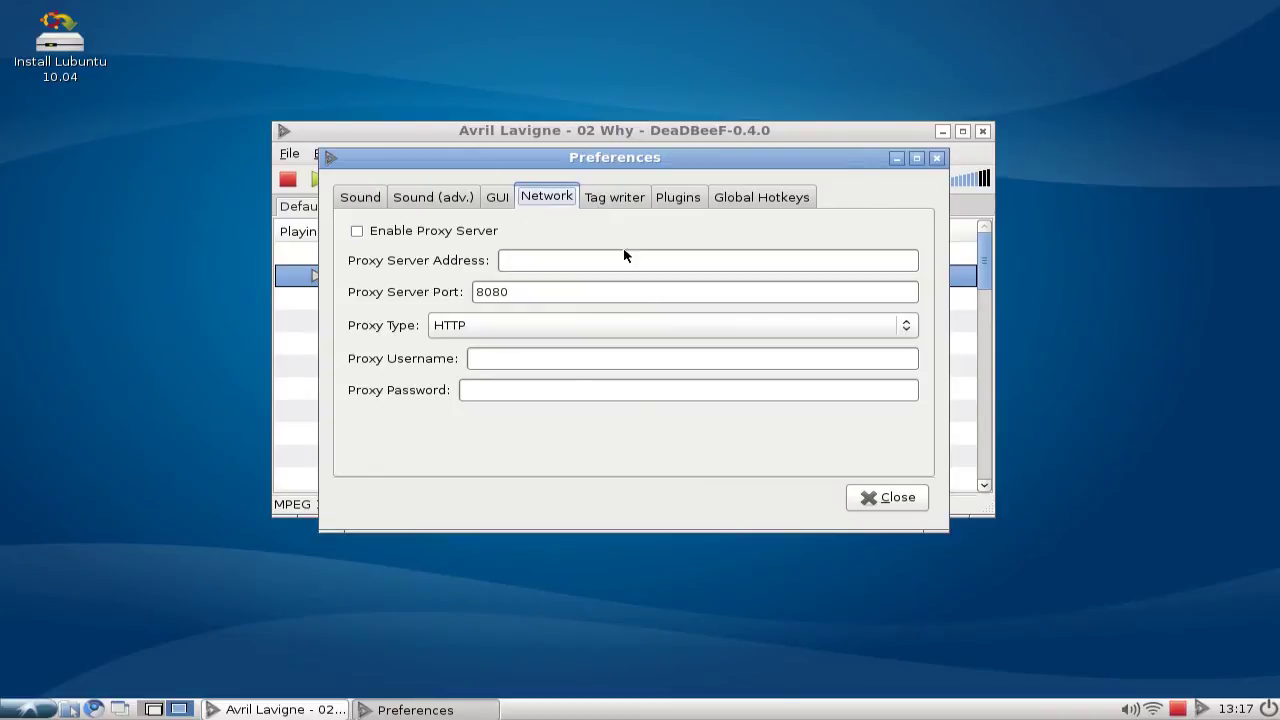
Step: Review the Tag writer settings, including the ID3v2 version choices and the ID3v1 character encoding
click(614, 200)
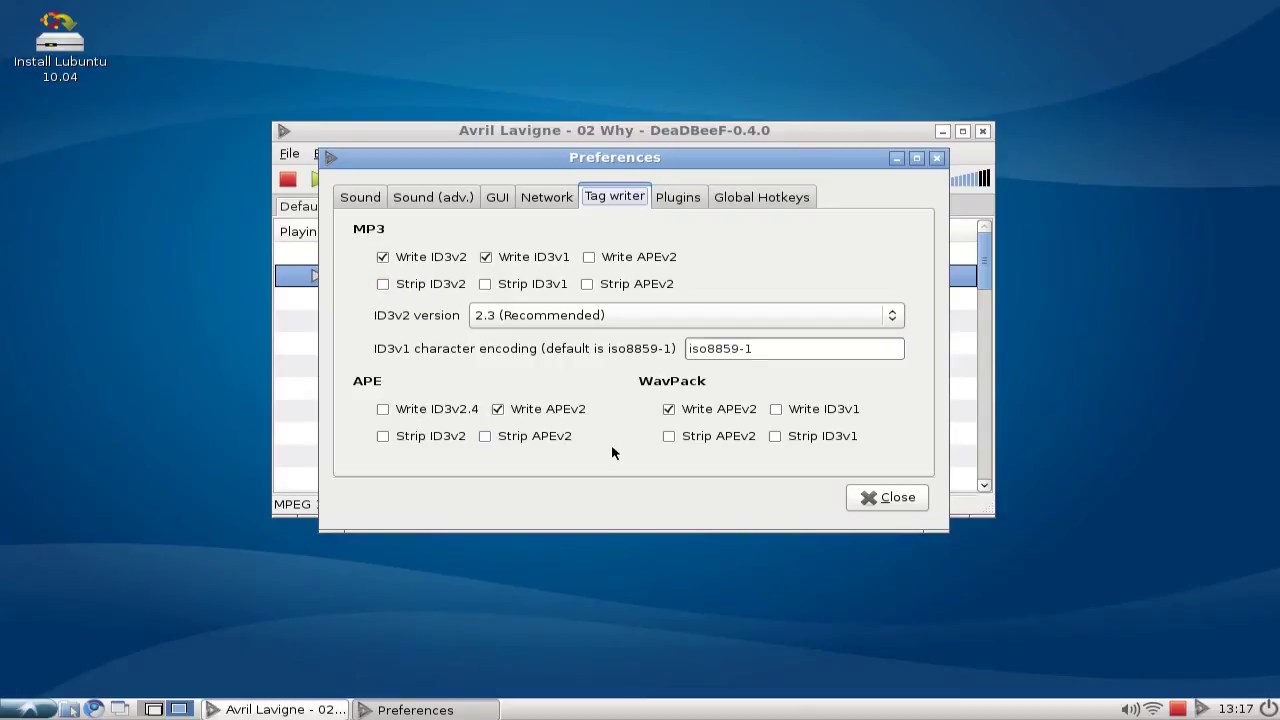
click(708, 318)
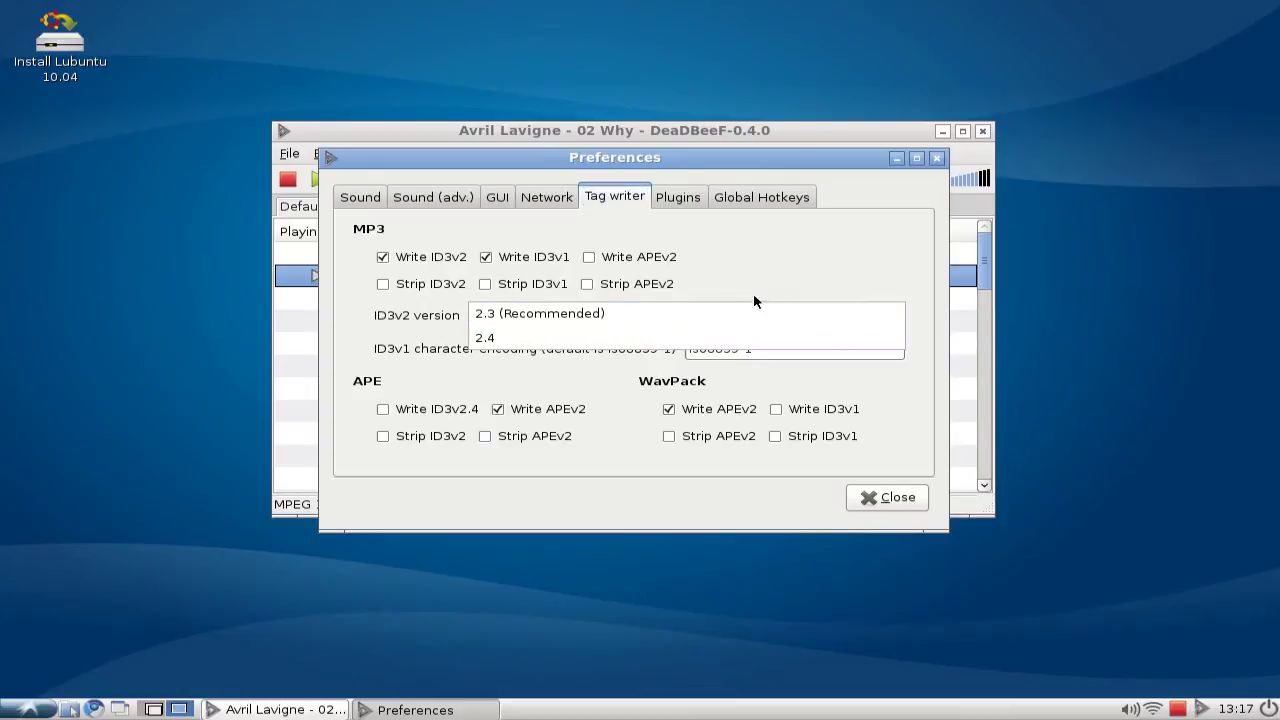
click(767, 295)
drag(767, 347, 682, 356)
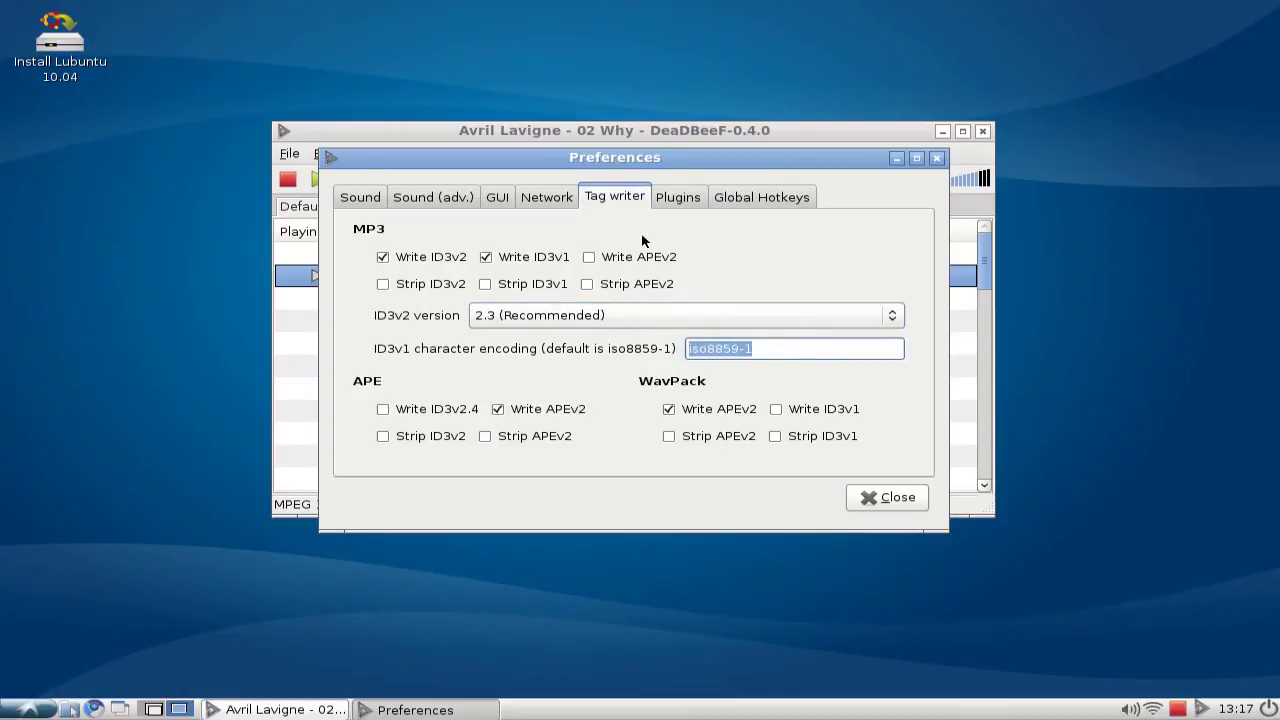
Step: Browse the plugin list, viewing the details of the SID decoder, PulseAudio output plugin and Standard GTK2 user interface
click(687, 203)
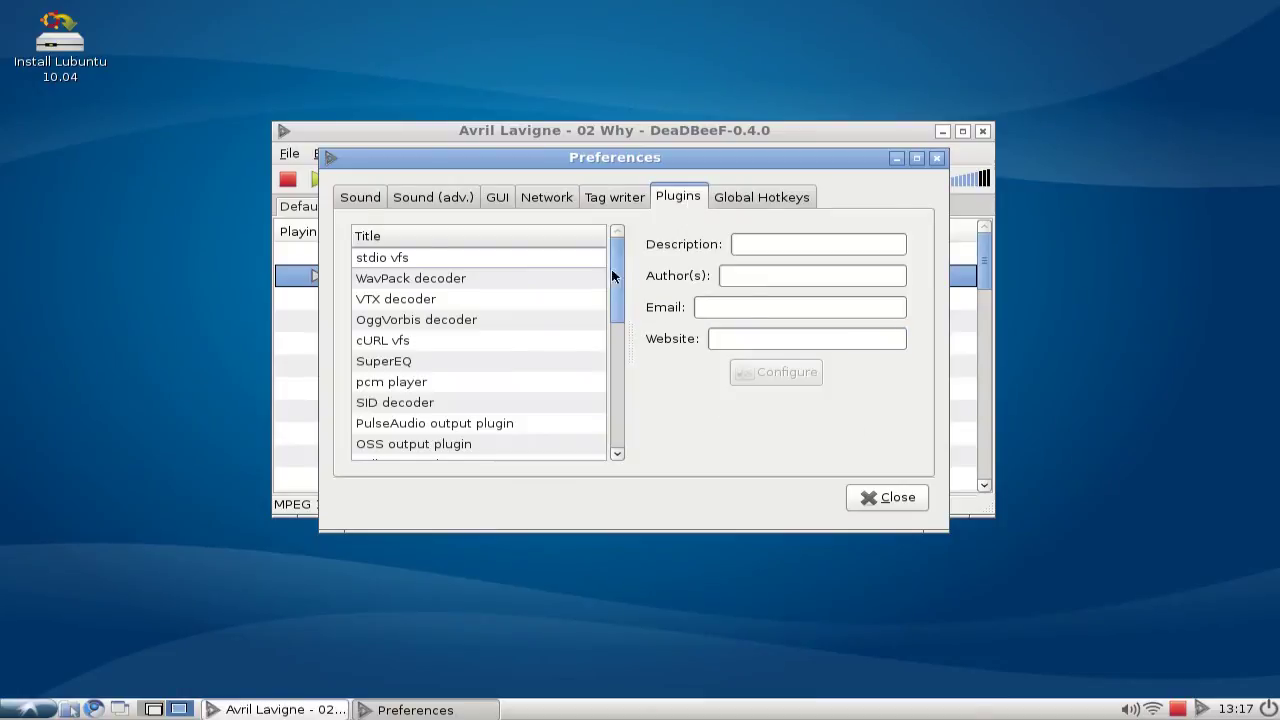
drag(612, 295, 616, 360)
click(461, 275)
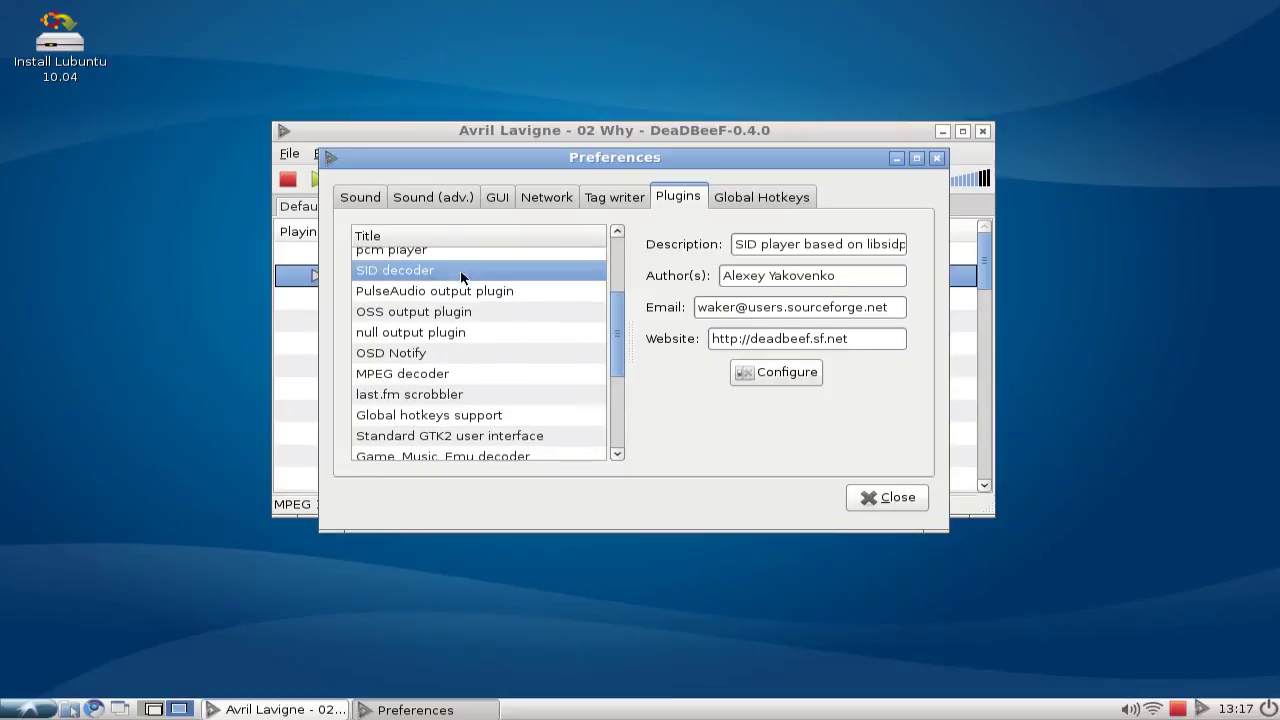
click(533, 293)
scroll(616, 355, down, 3)
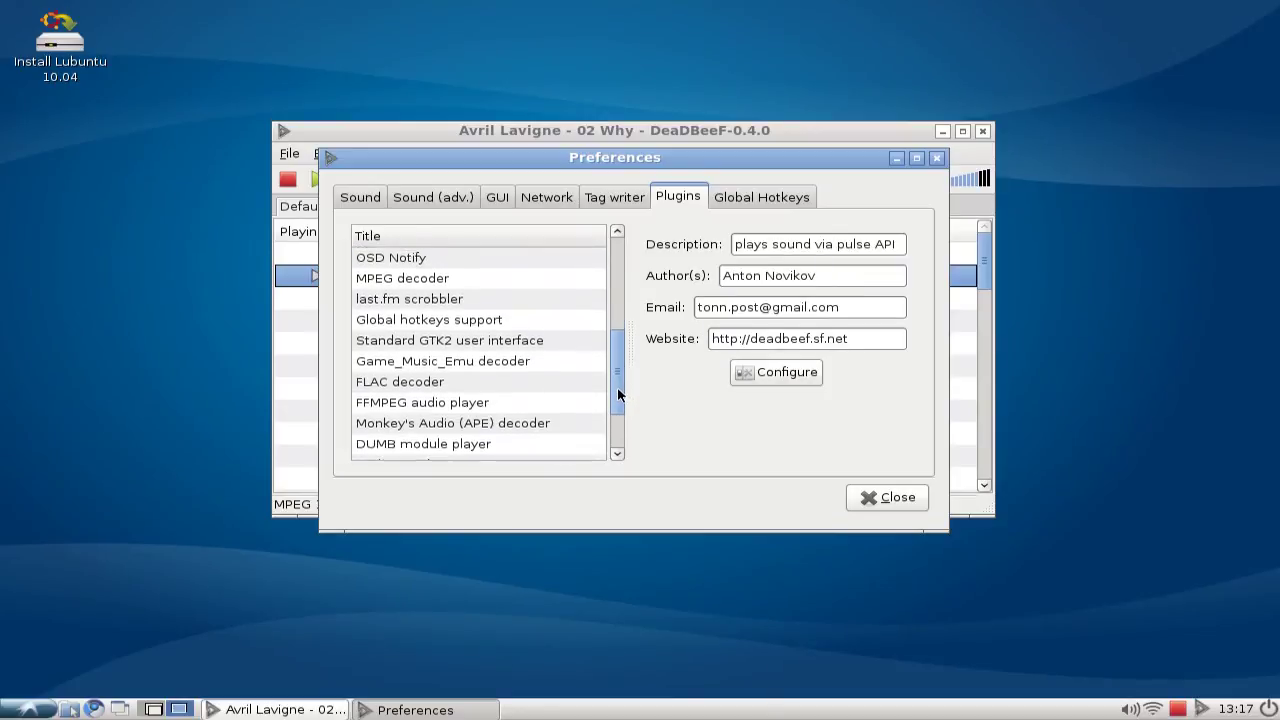
click(536, 327)
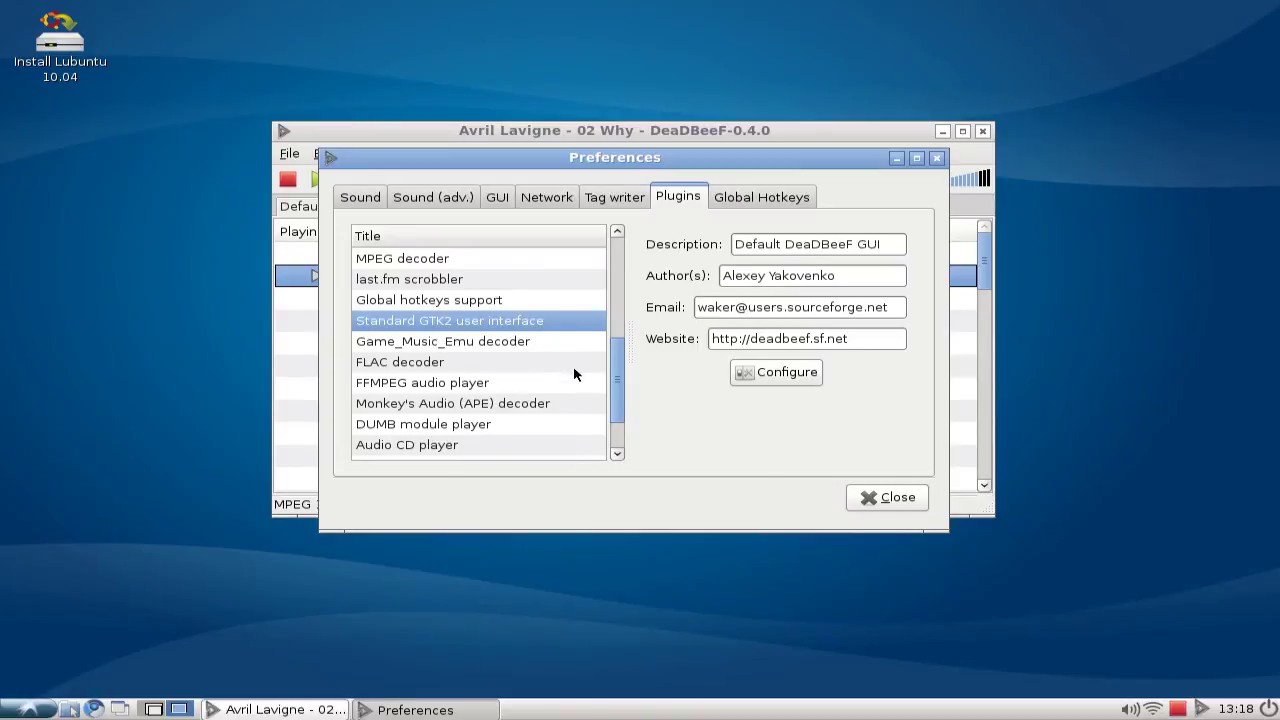
drag(612, 386, 614, 408)
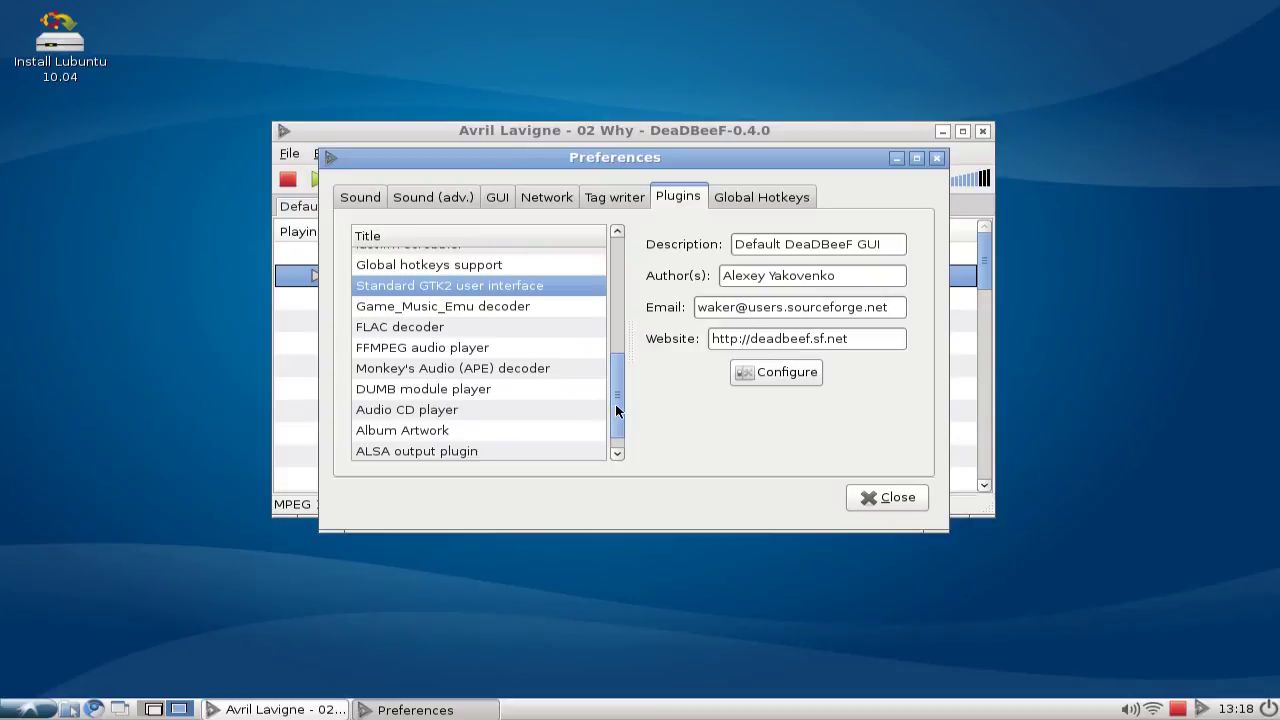
drag(616, 410, 621, 430)
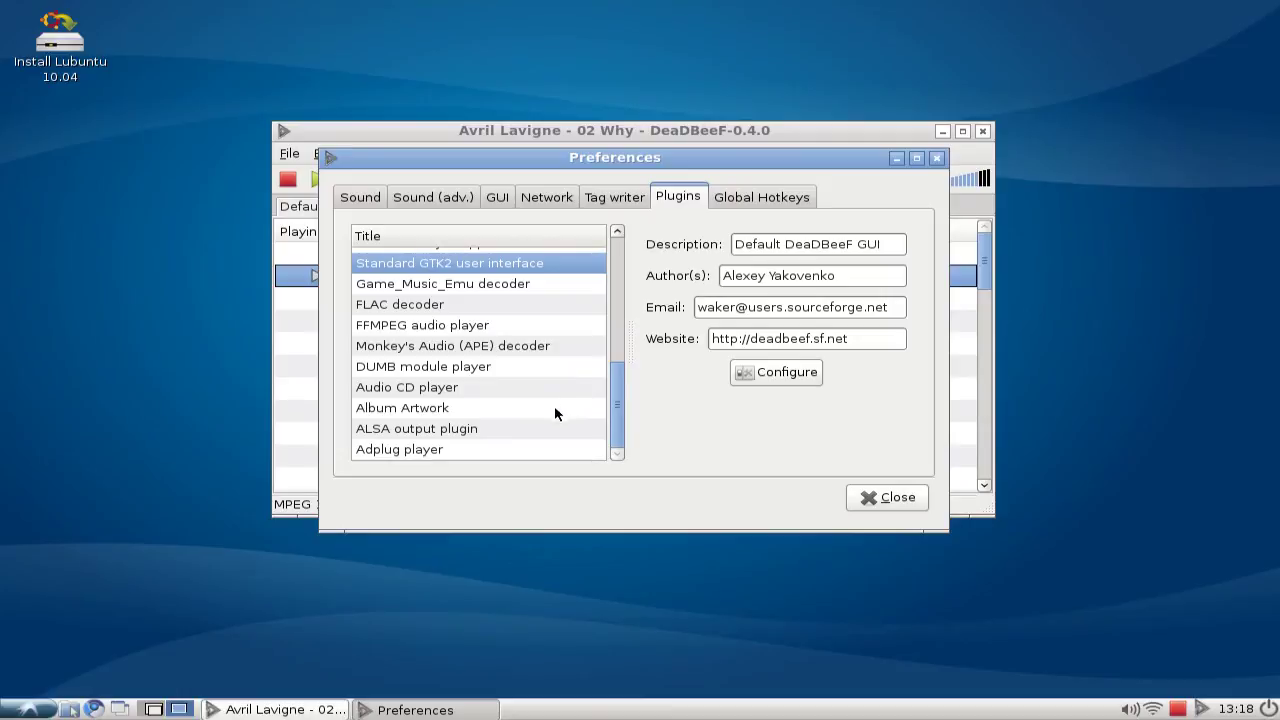
Step: Examine the configuration options of the Album Artwork plugin and cancel its setup dialog
click(503, 408)
click(758, 374)
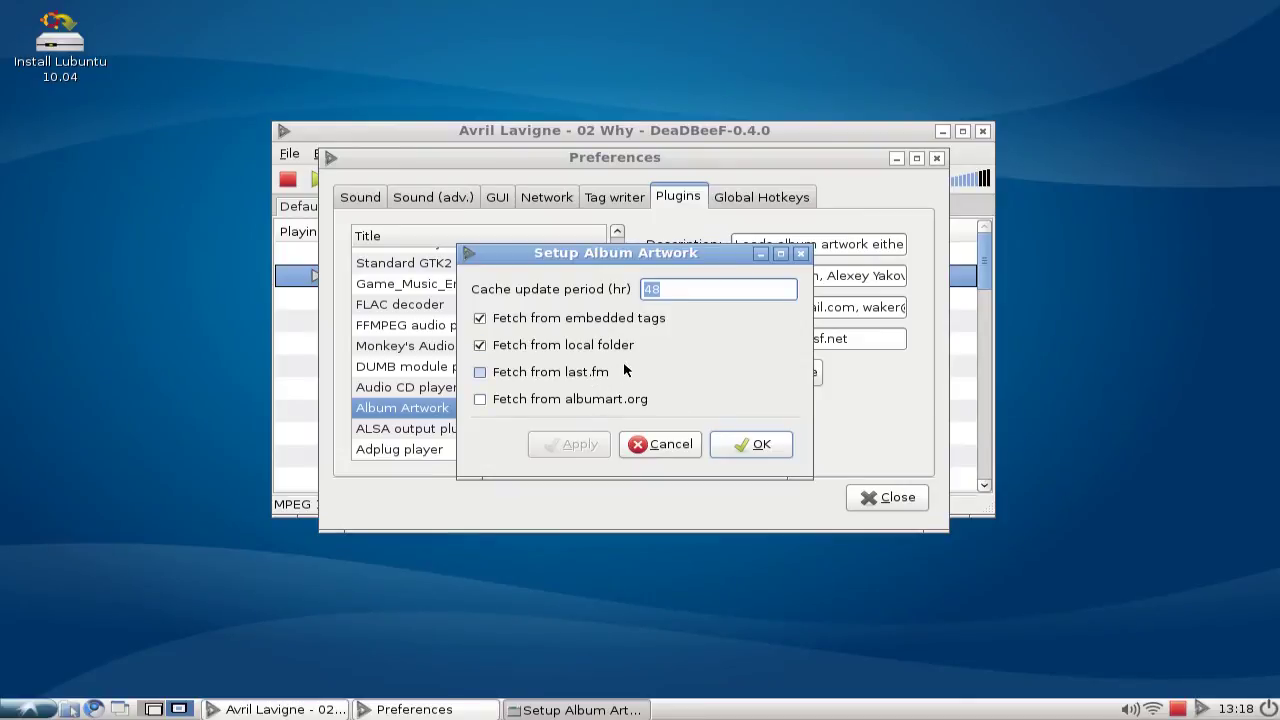
click(662, 444)
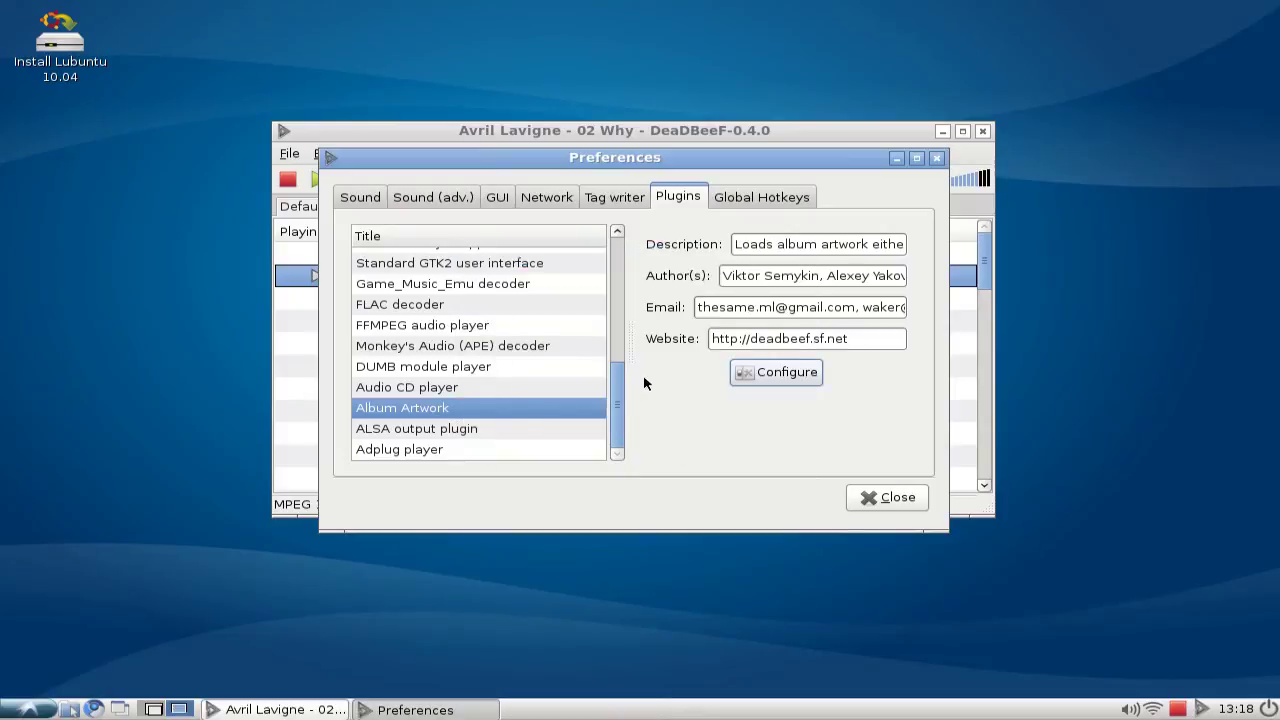
drag(617, 403, 643, 265)
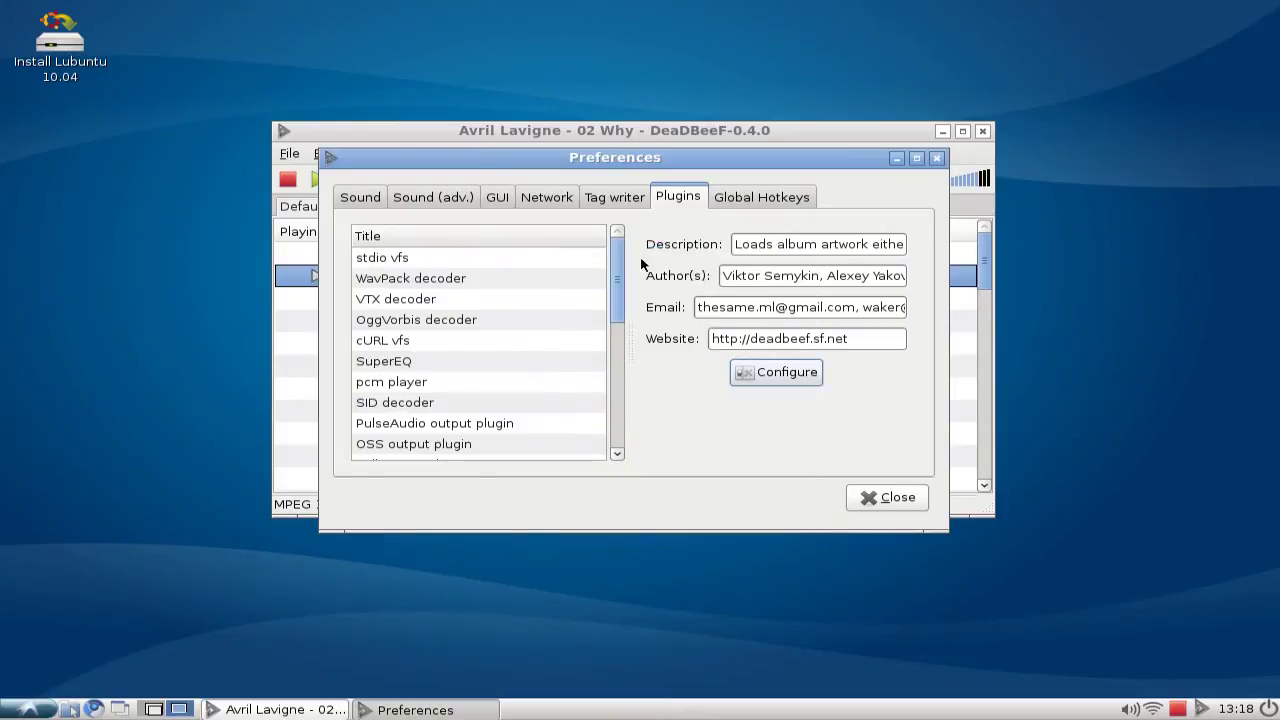
Step: Add a toggle_pause entry to the Global Hotkeys list and remove it again
click(765, 199)
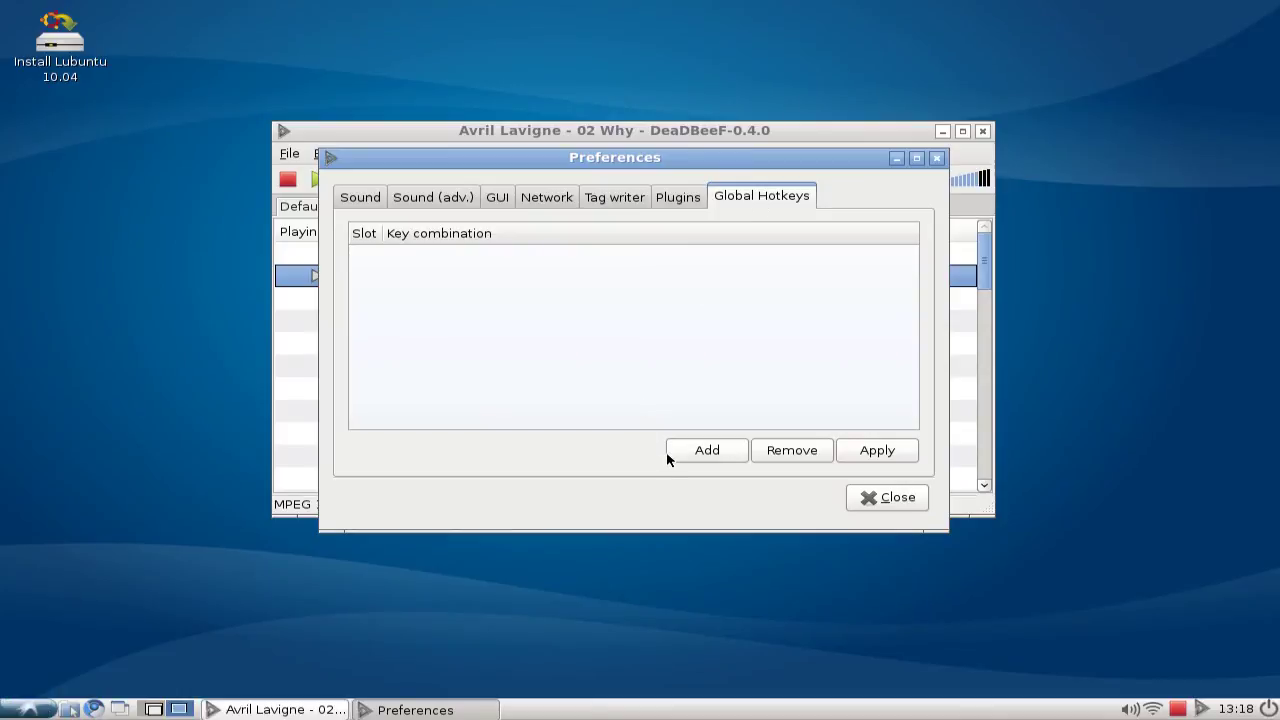
click(691, 449)
click(403, 256)
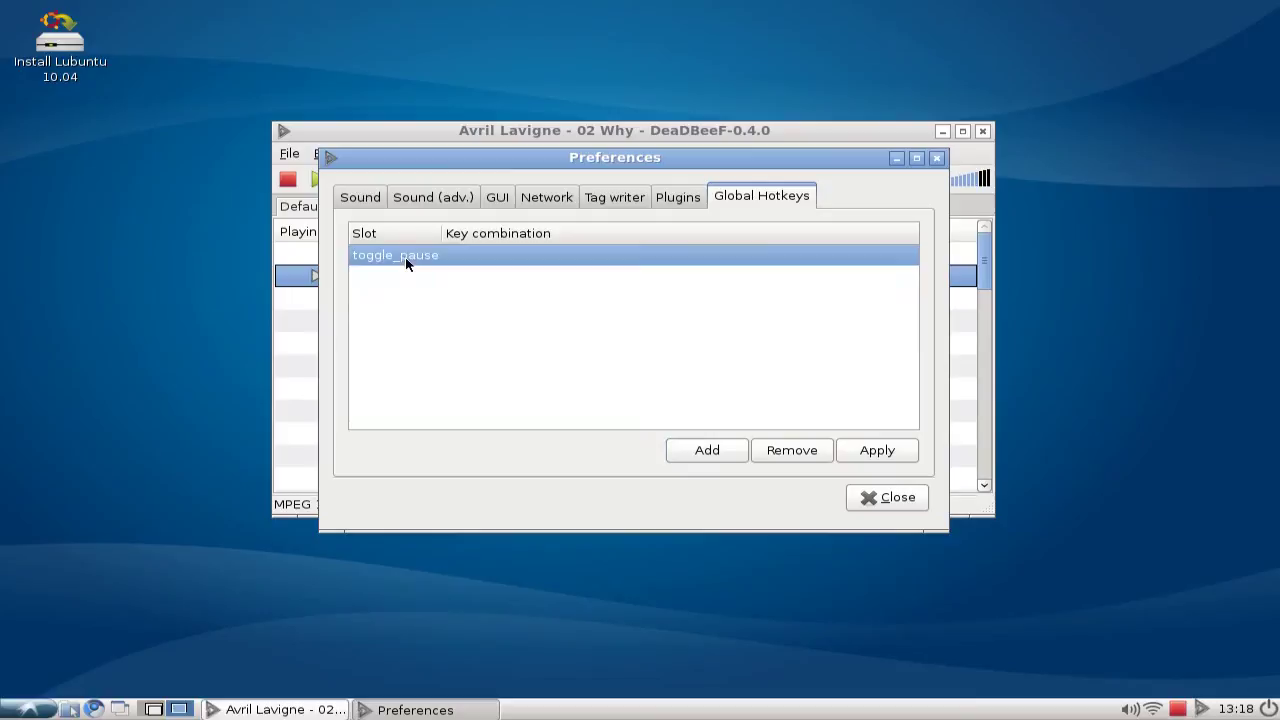
click(797, 455)
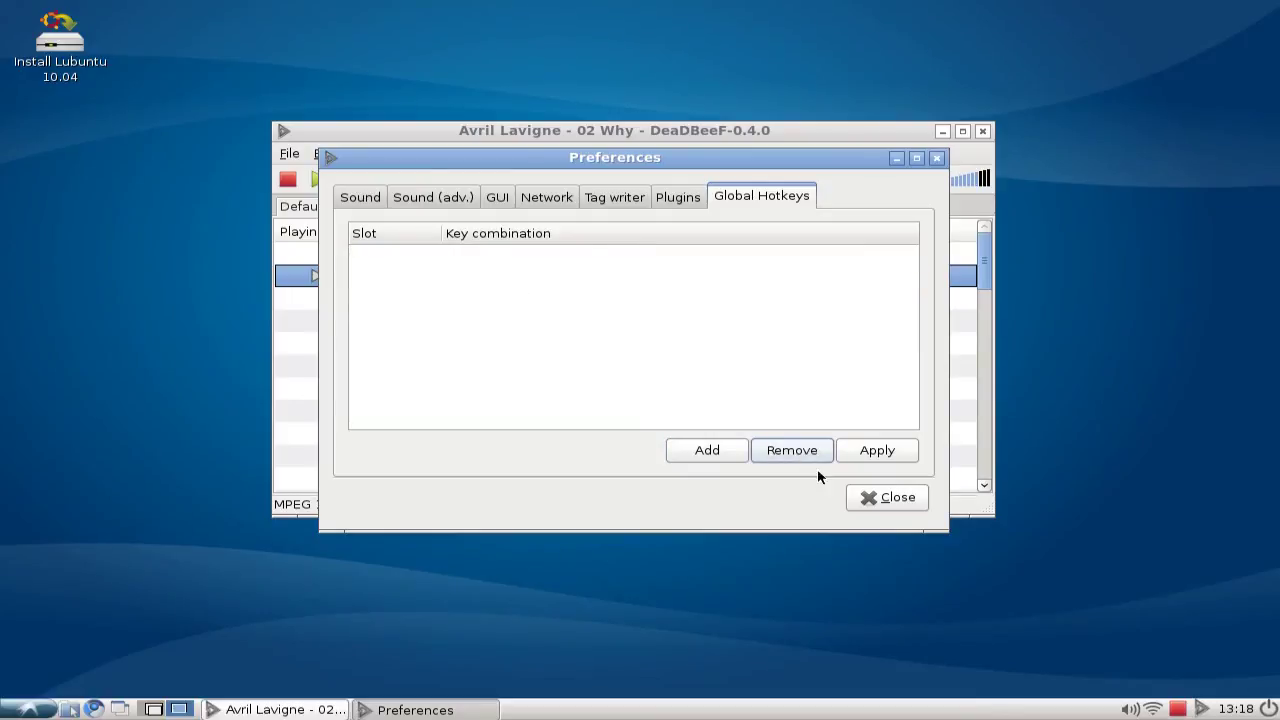
Step: Close the preferences and show the equalizer in a maximized player window
click(860, 494)
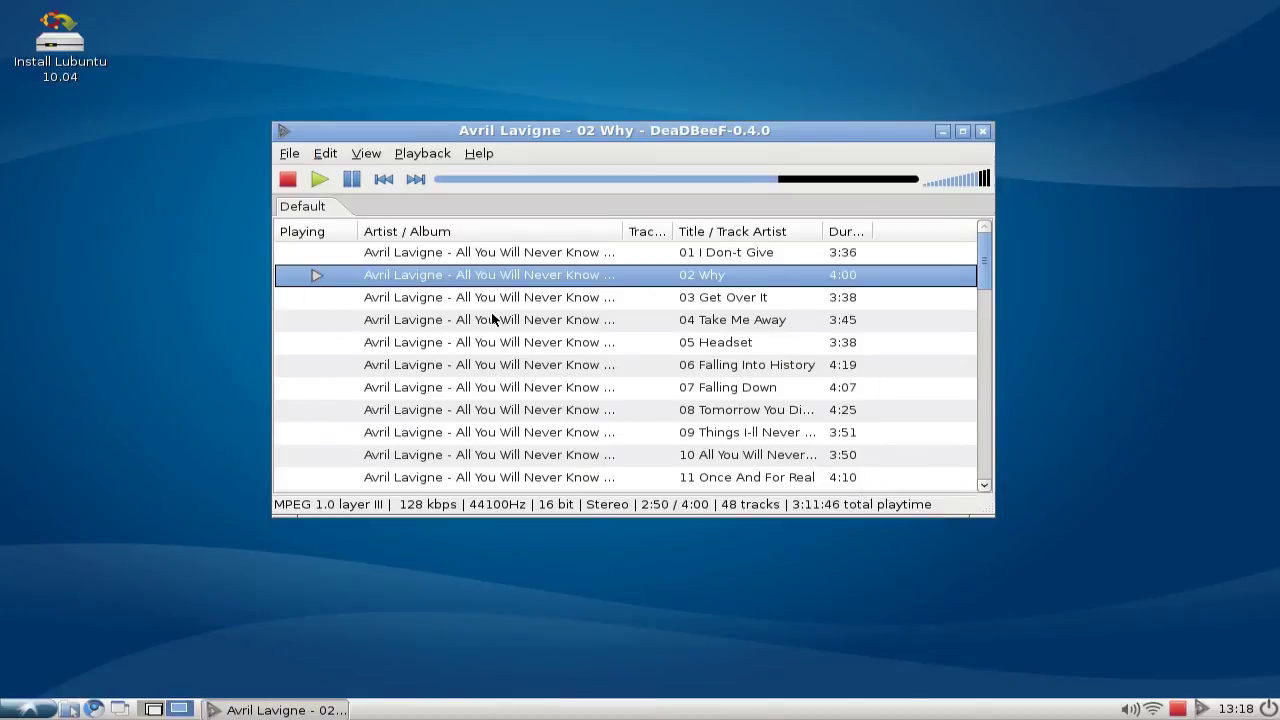
click(365, 156)
click(388, 237)
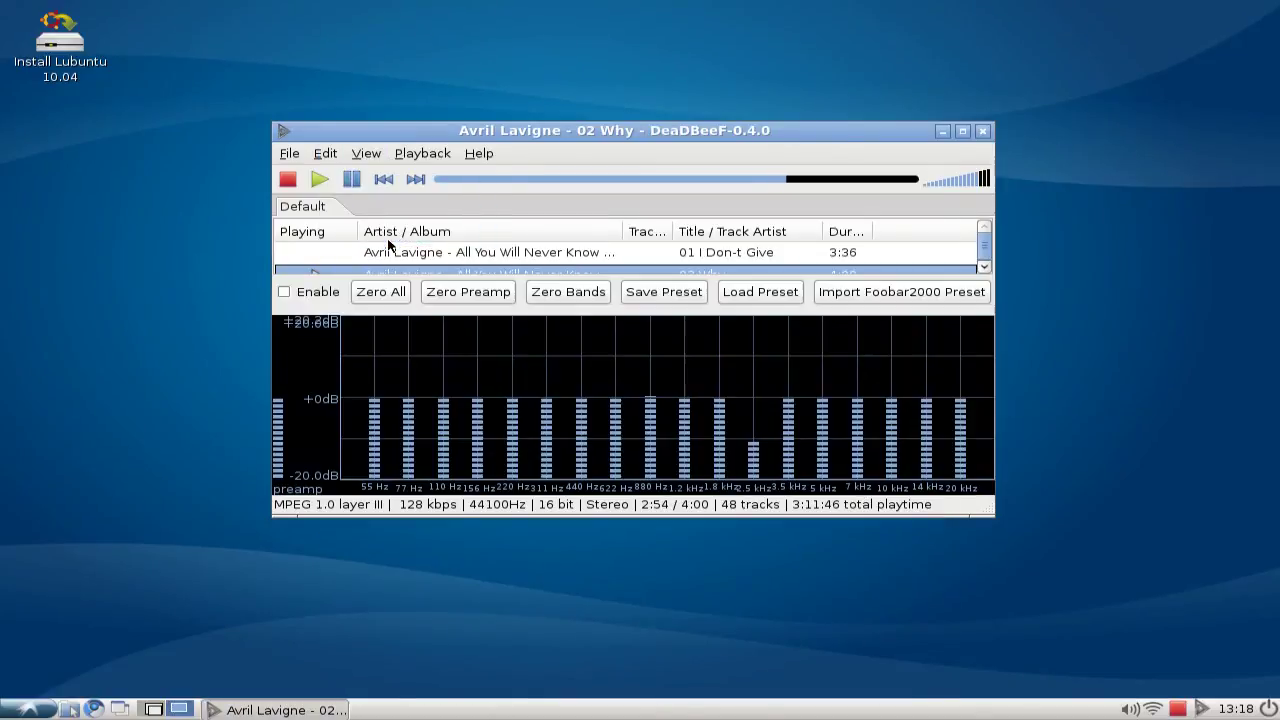
click(962, 131)
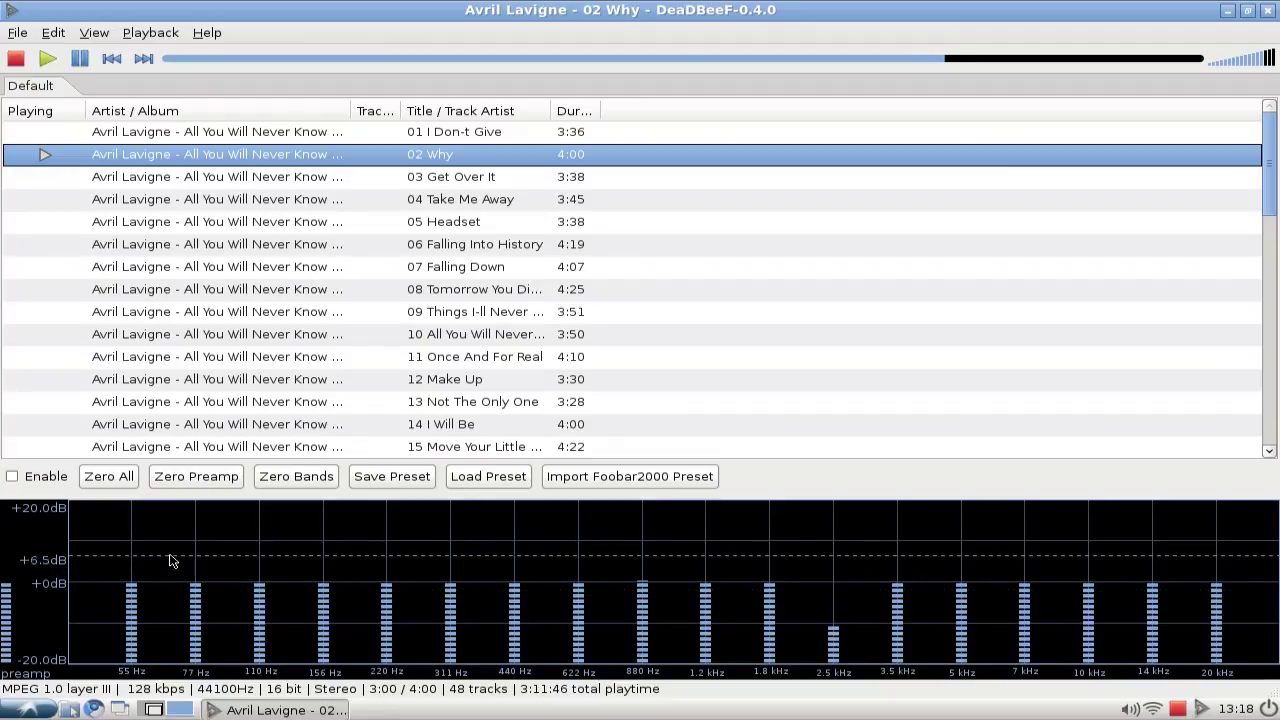
Step: View the file chooser for loading a DeaDBeeF EQ preset and cancel it without loading one
click(490, 477)
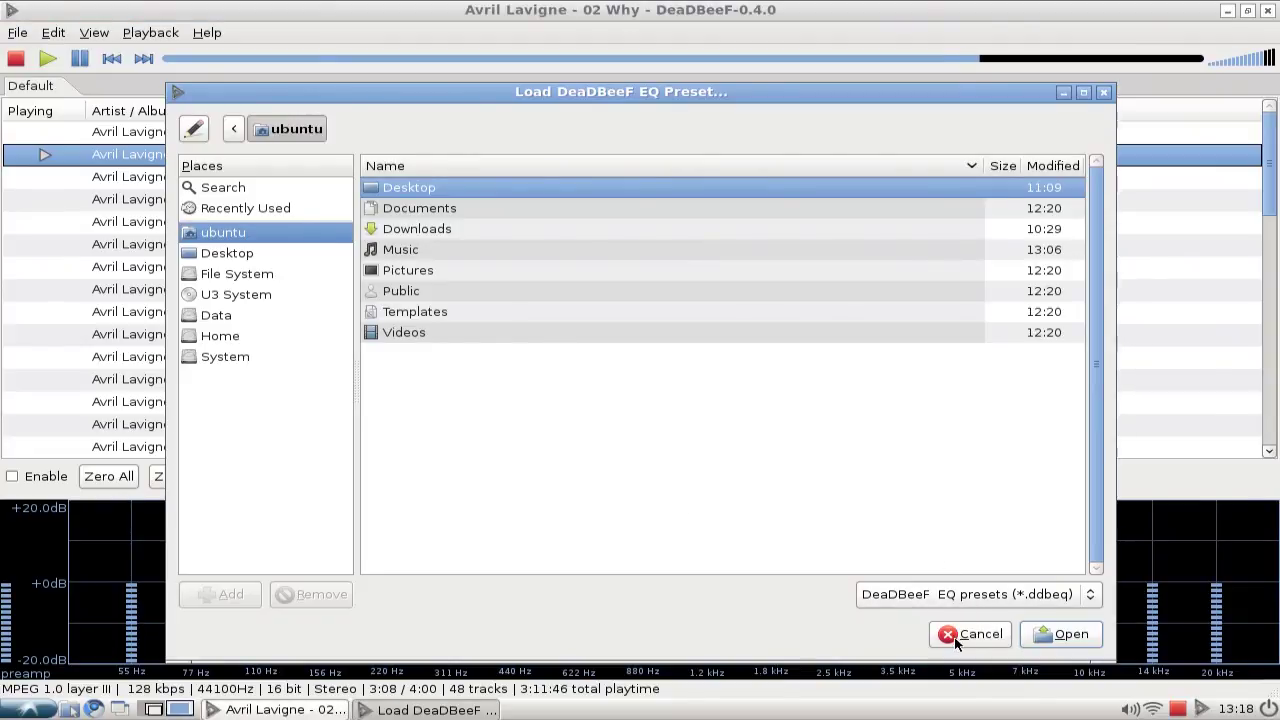
click(970, 634)
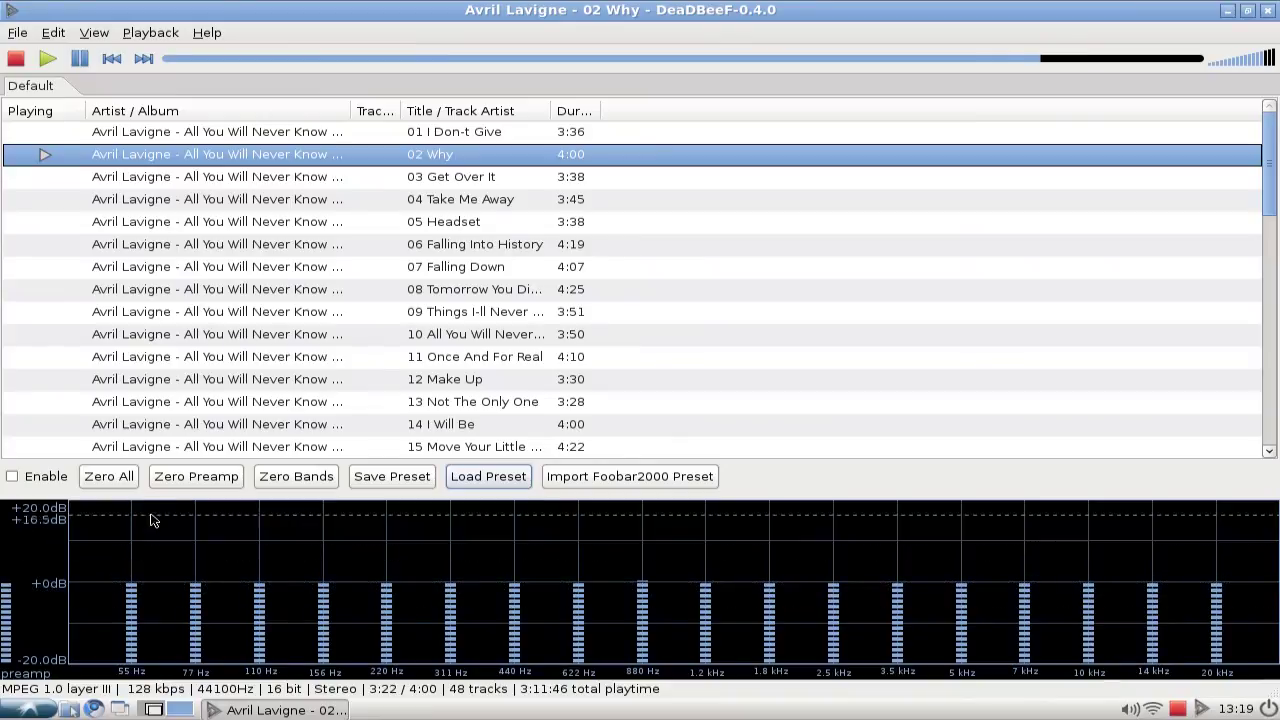
Step: Hide the equalizer and restore the player window to its smaller size, moving it slightly up and to the left on the desktop
click(94, 38)
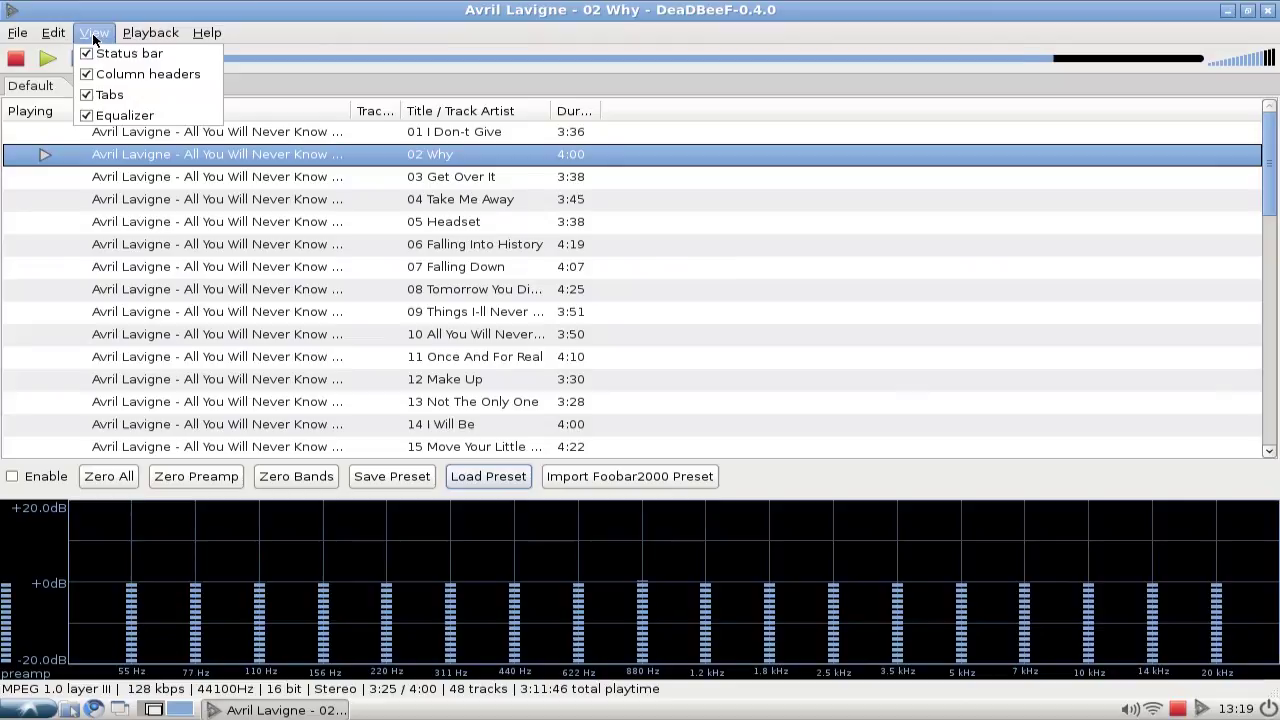
click(110, 115)
double_click(546, 14)
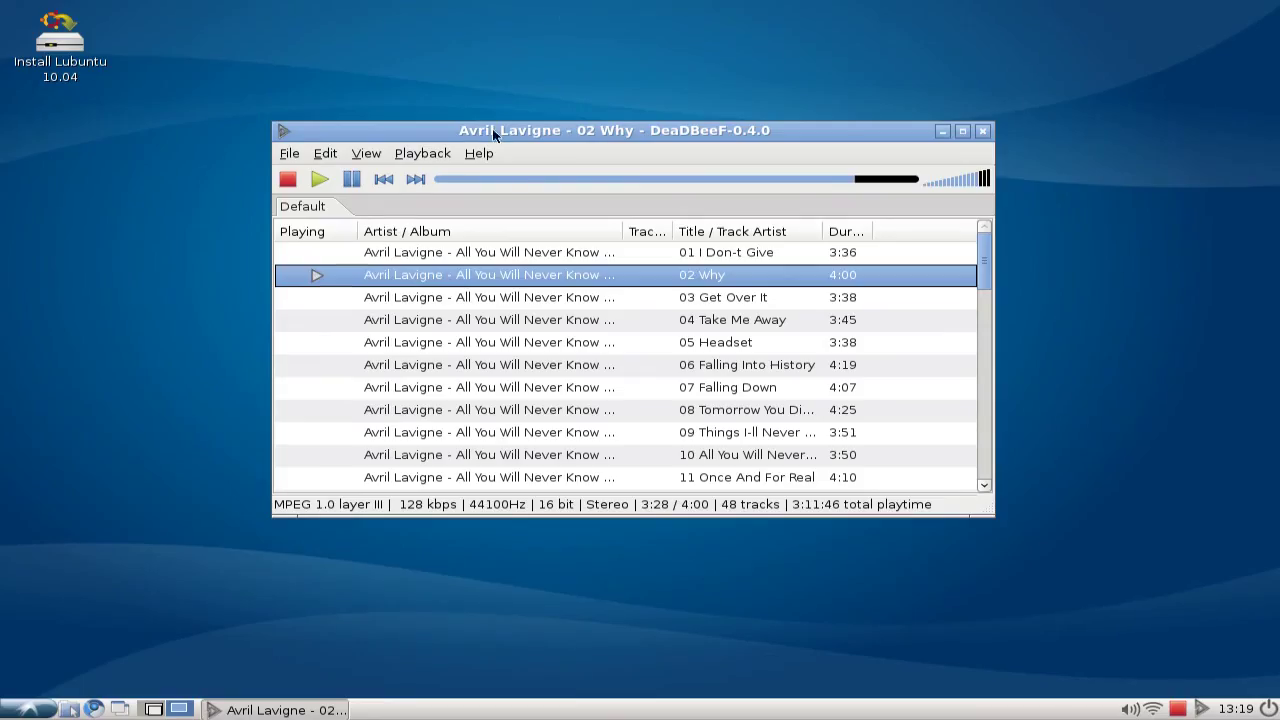
drag(491, 128, 466, 114)
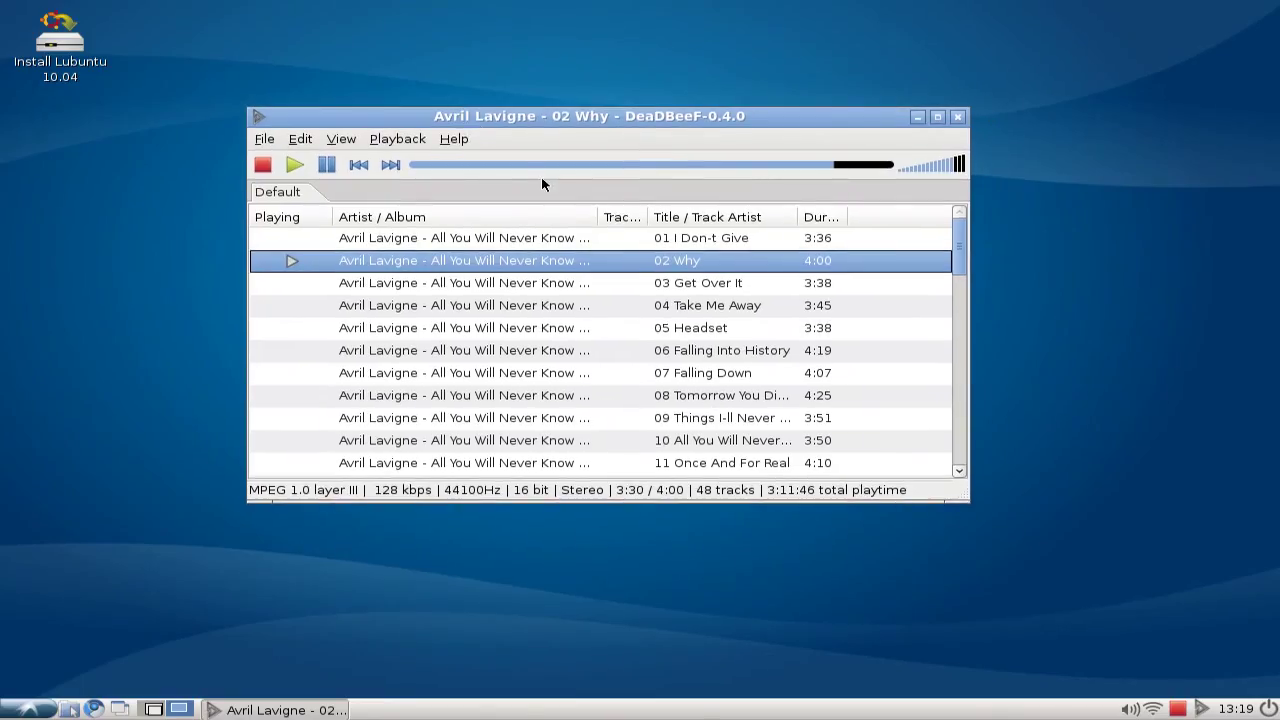